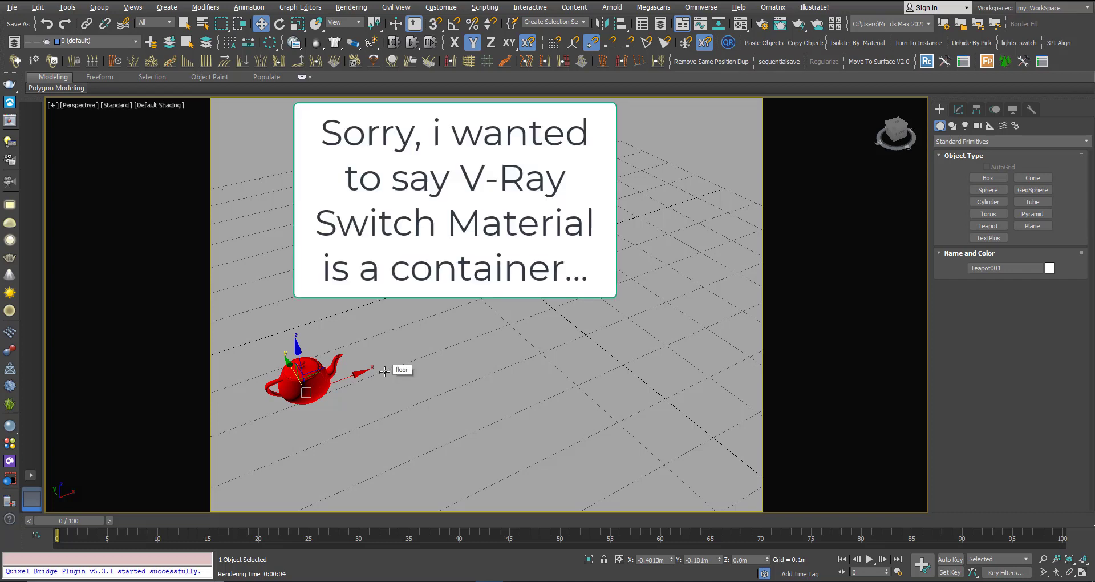
- Open the Material Editor on the teapot's red VRayMtl
right_click(383, 369)
click(399, 348)
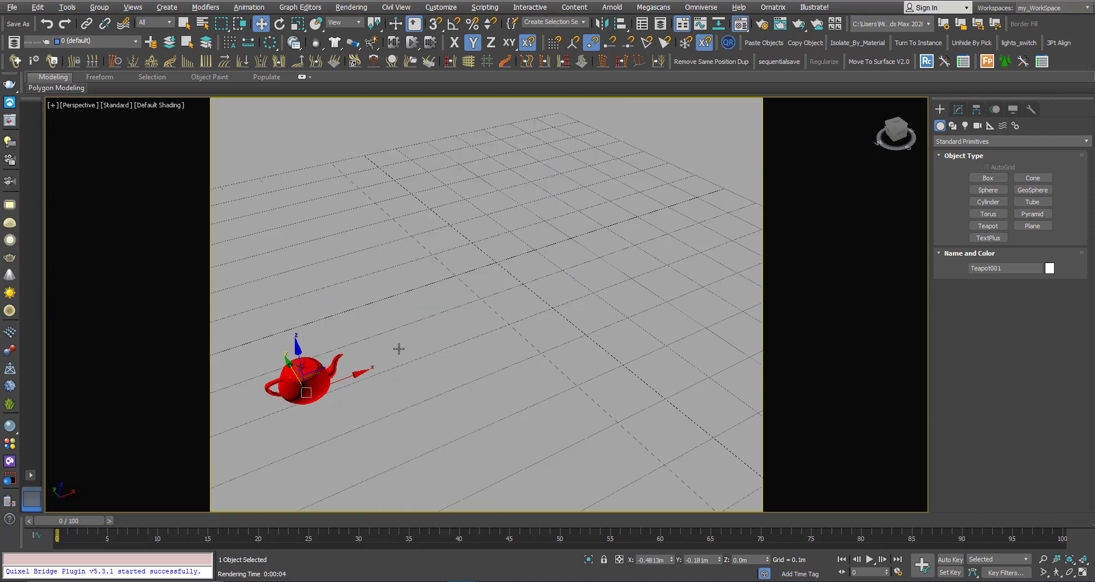
key(m)
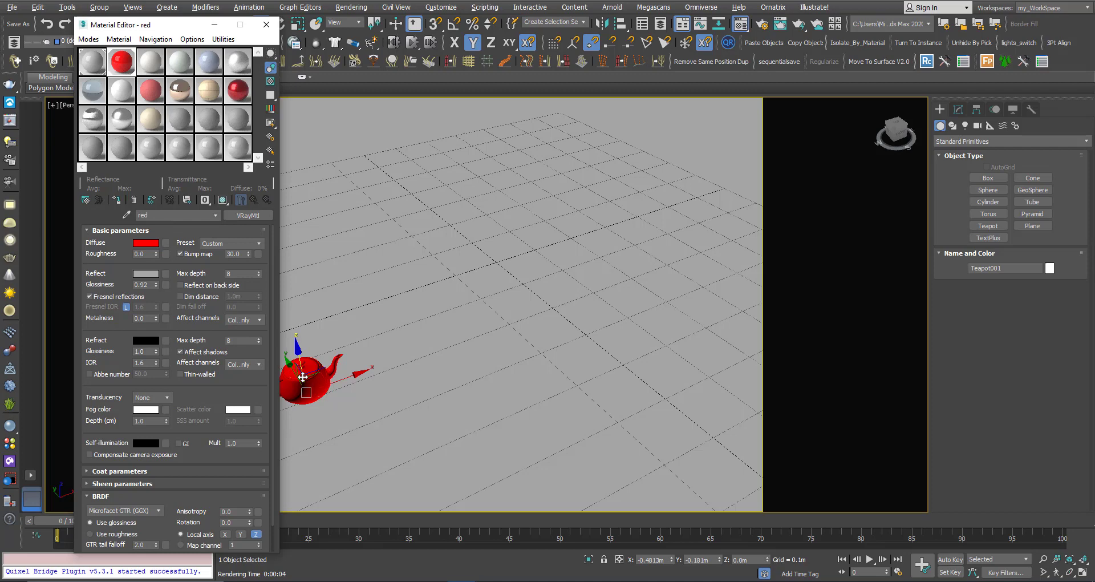
- Convert the red material to a VRaySwitchMtl that keeps red as sub-material 0, and open that red slot
click(243, 216)
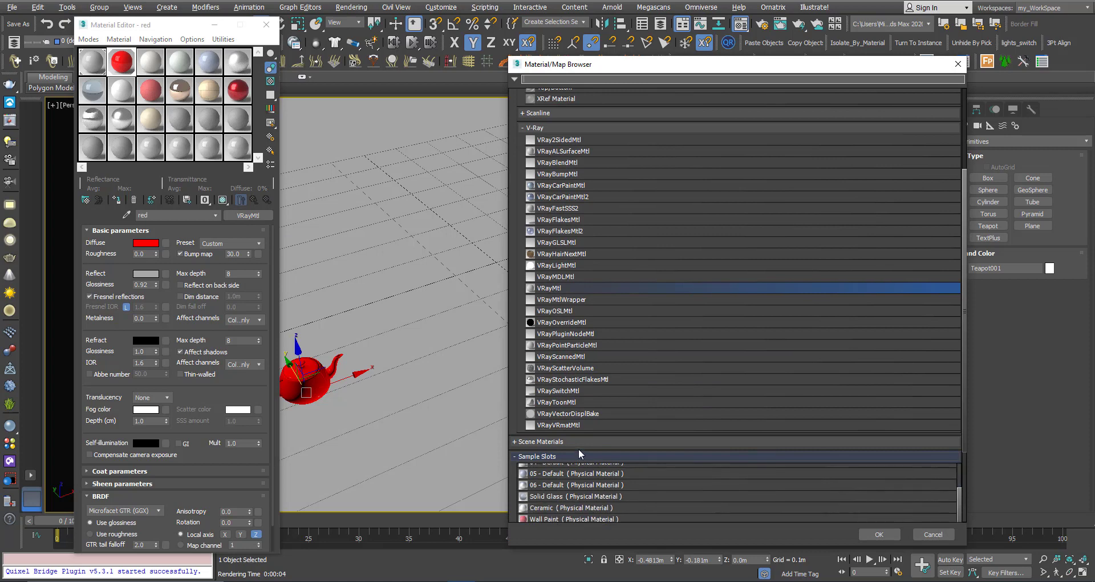
click(561, 392)
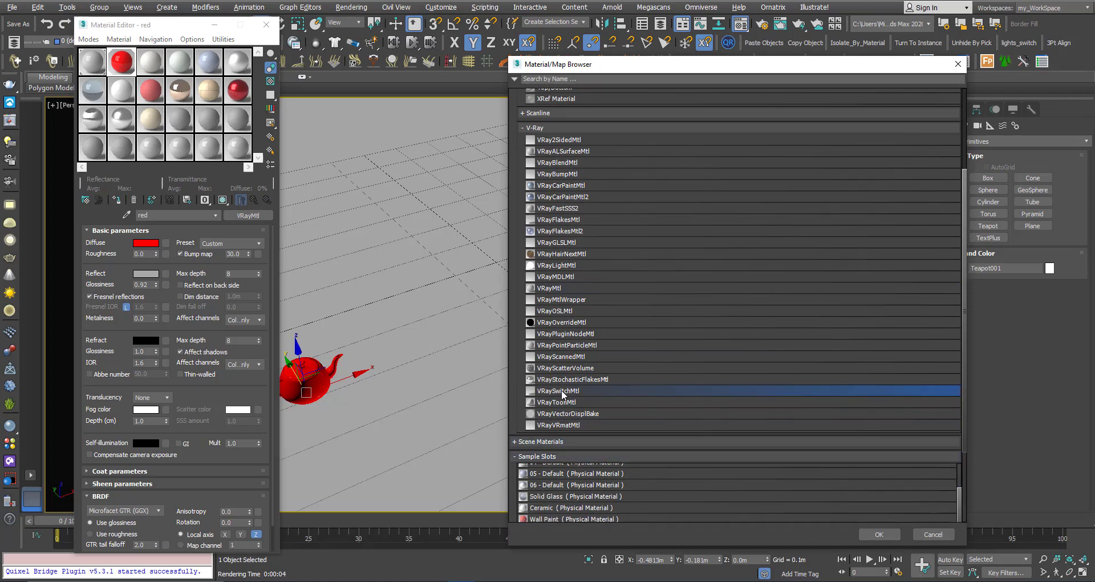
click(879, 535)
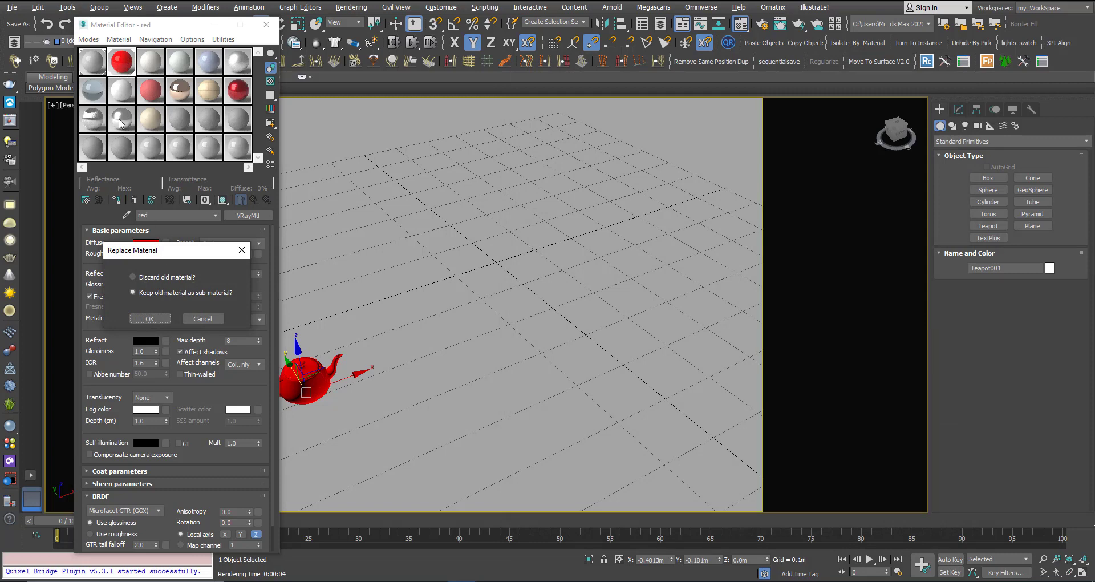
click(150, 319)
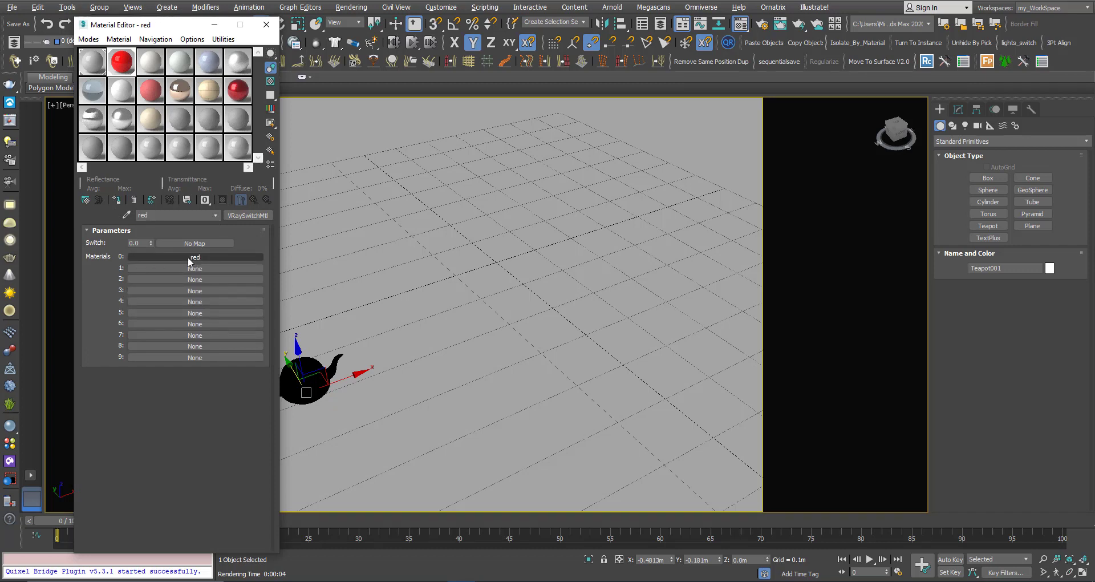
click(194, 256)
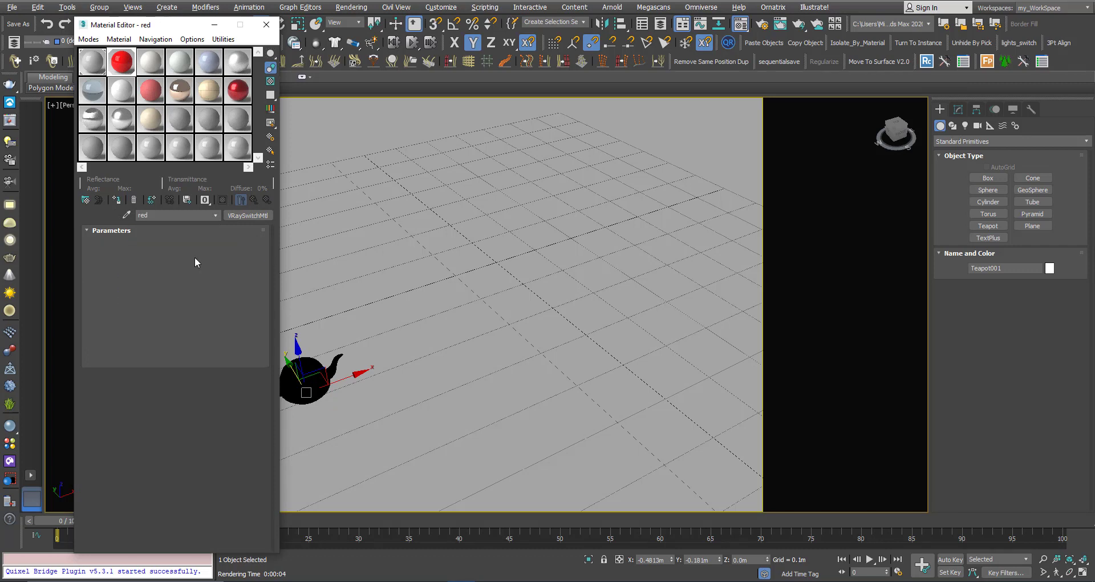
- Return to the switch material level, move the editor aside, and inspect the Switch value field
click(241, 199)
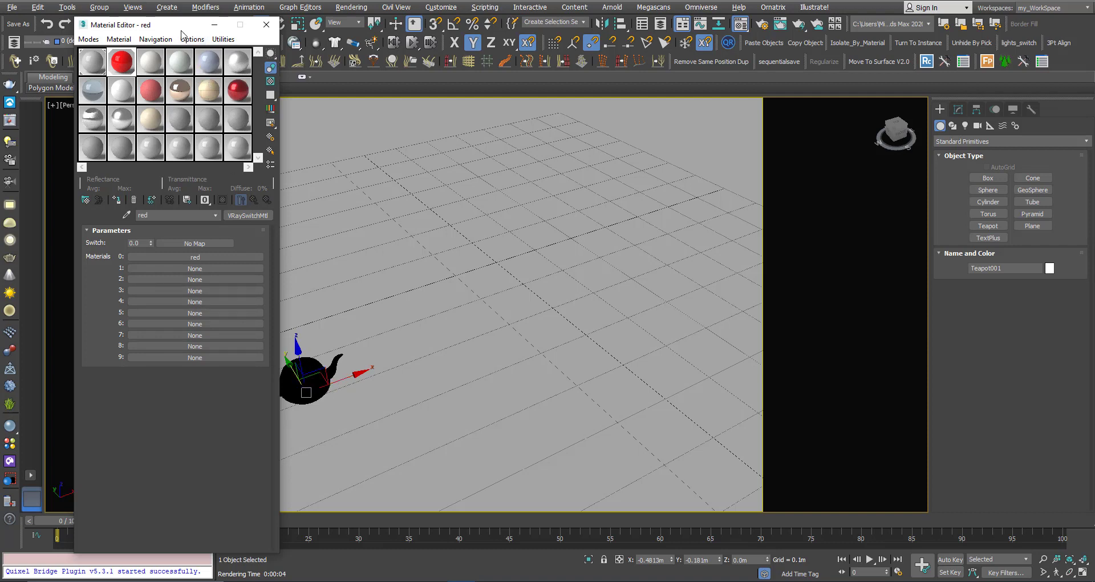
drag(182, 32, 137, 36)
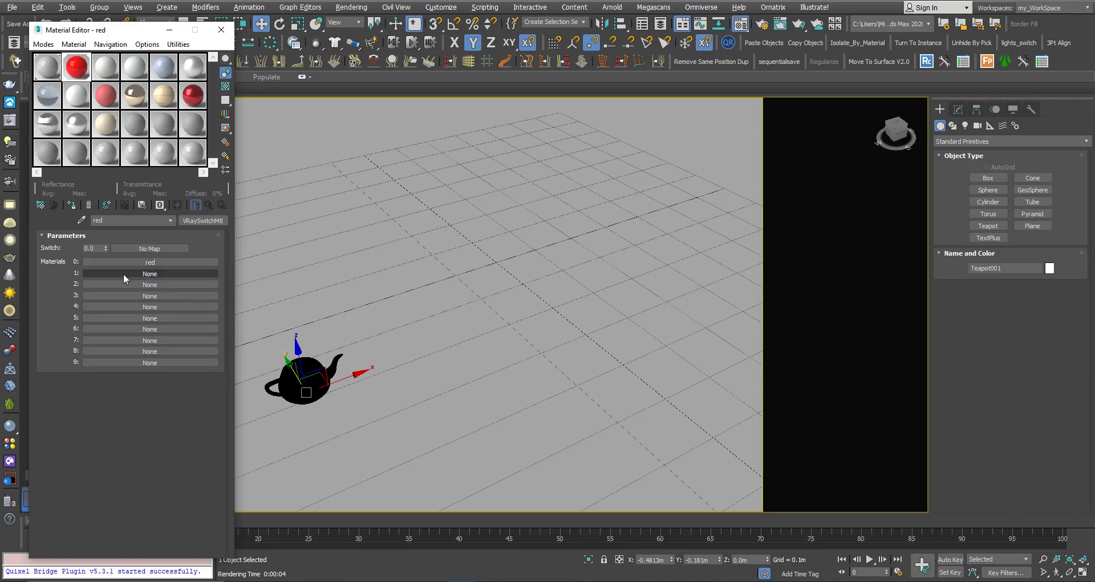
click(96, 249)
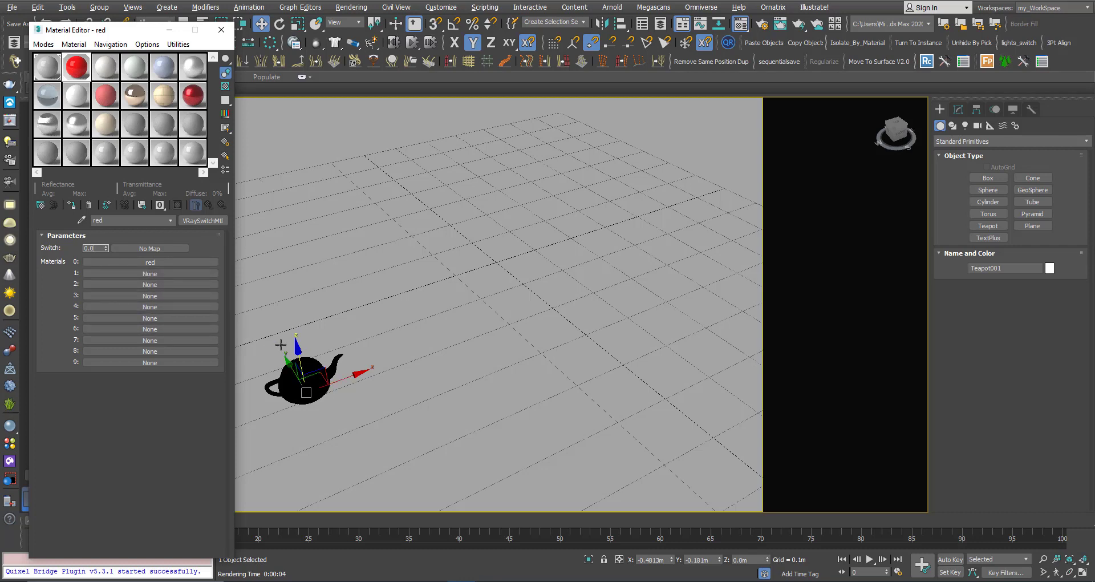
- Create a VRayMtl named 'gr' in slot 1 with a saturated green diffuse
click(140, 274)
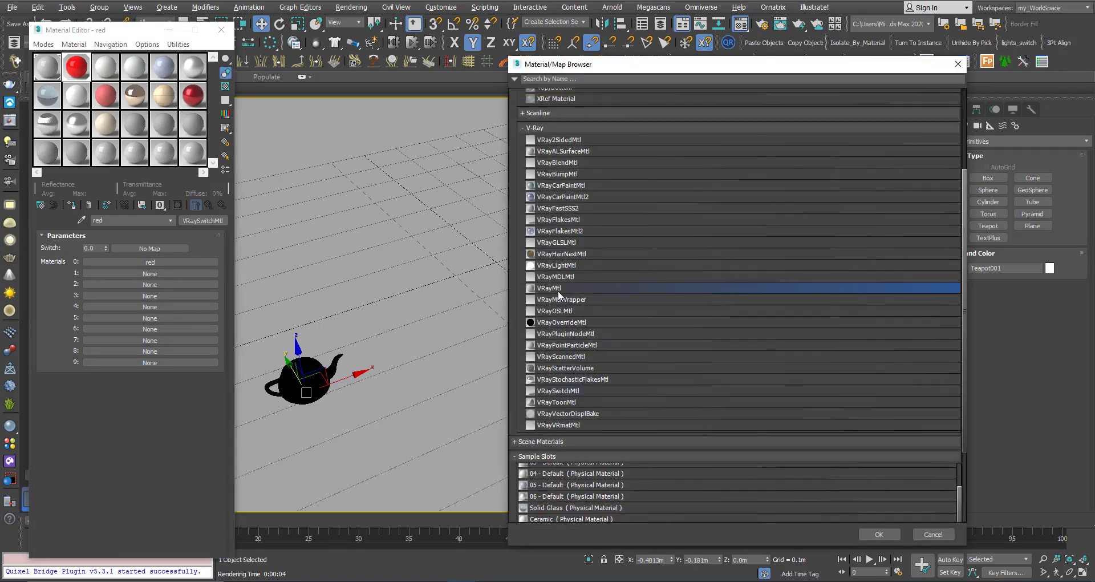
double_click(549, 288)
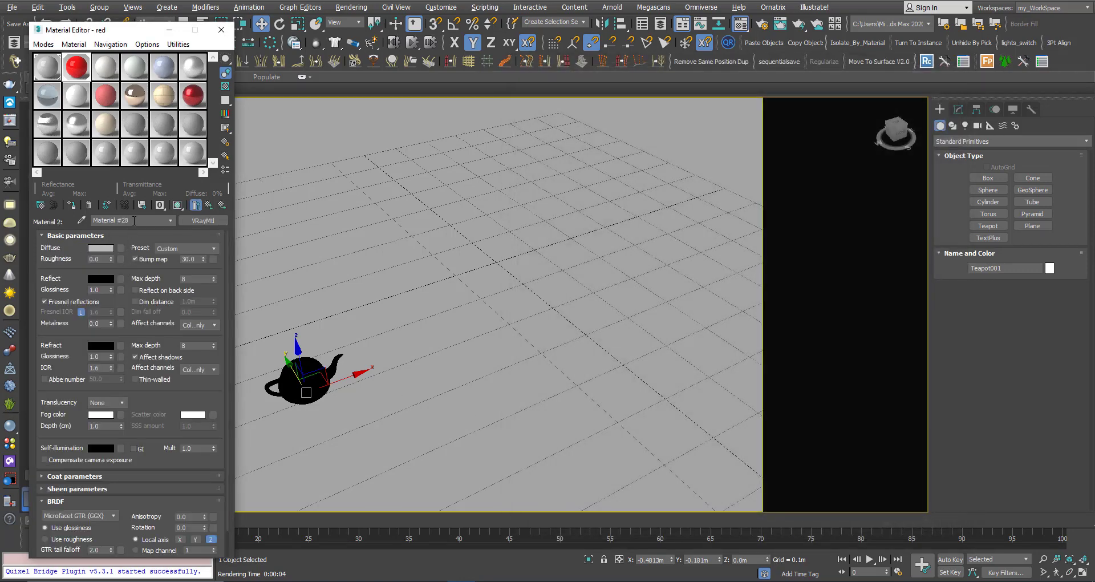
text(green)
click(109, 248)
click(262, 64)
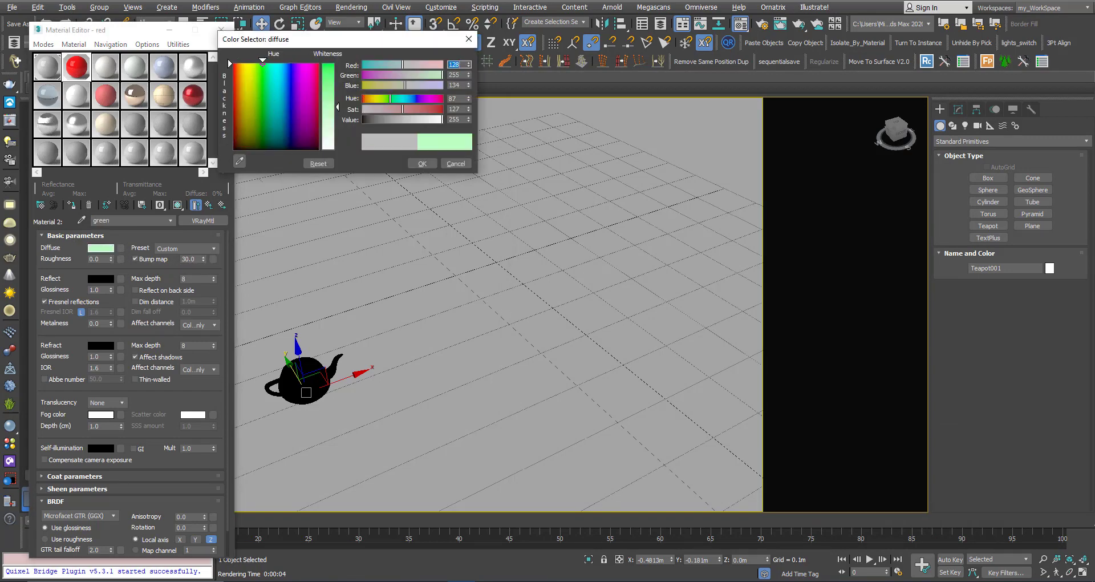
drag(336, 106, 337, 65)
click(416, 164)
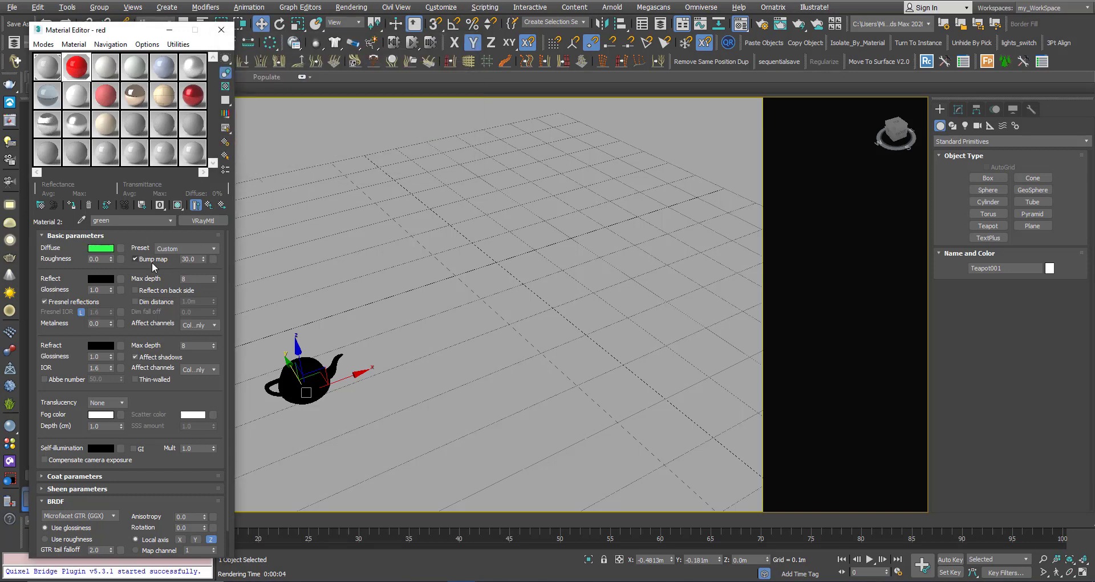
- Give the green material a light grey reflection and return to the switch's slot list
click(108, 279)
drag(327, 114, 327, 128)
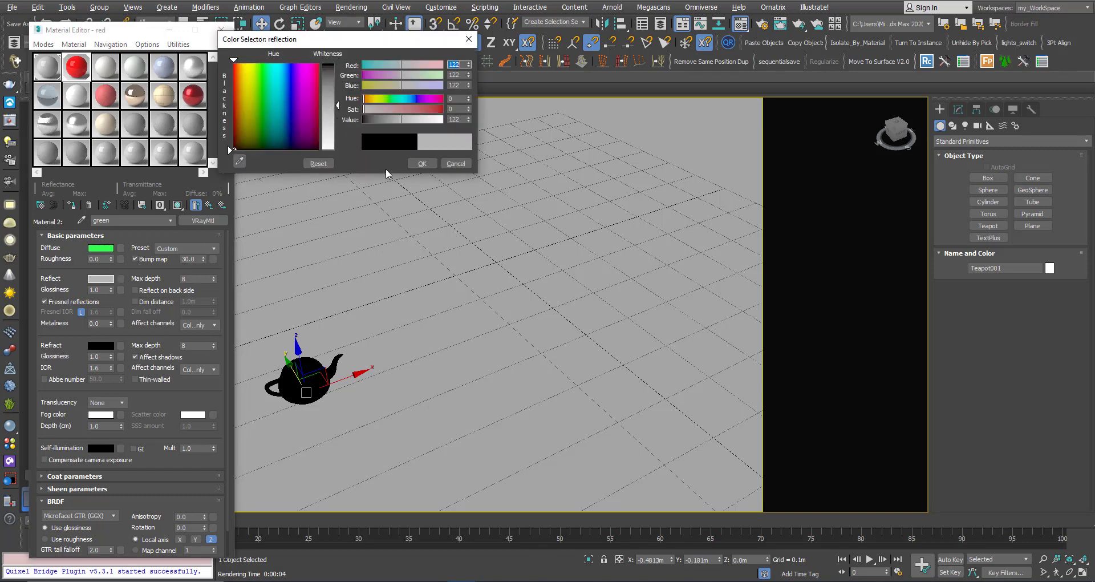
click(419, 163)
click(209, 205)
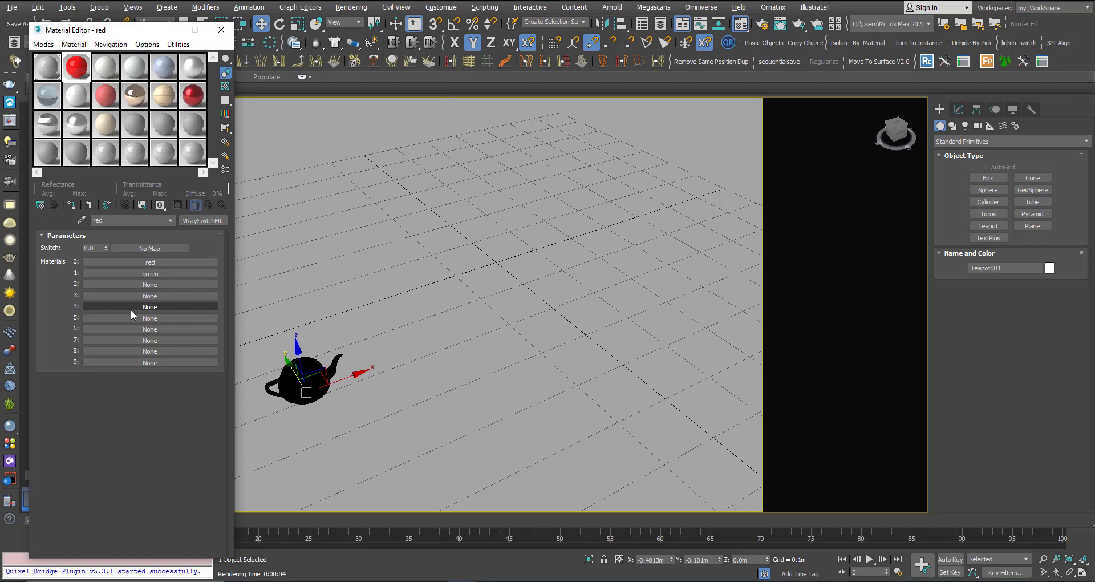
click(138, 284)
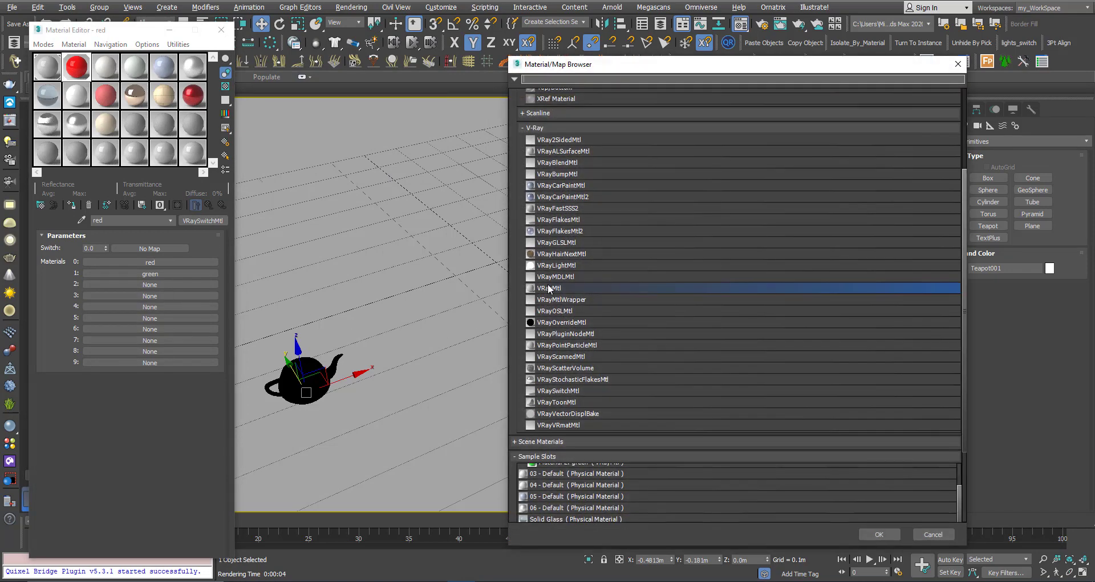
- Create a VRayMtl named 'bl' in slot 2 with a saturated blue diffuse
double_click(549, 288)
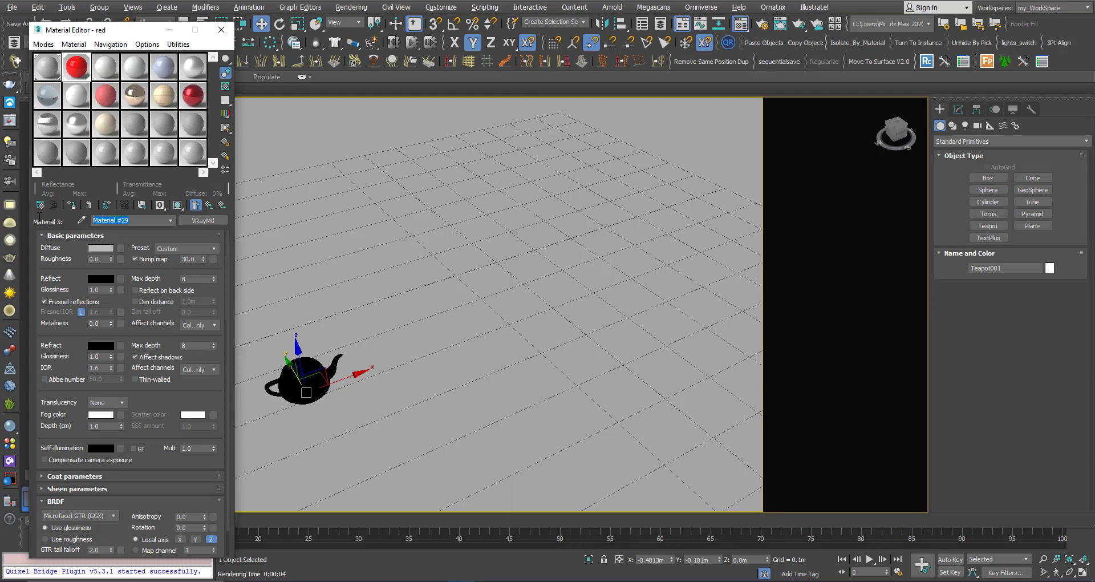
text(blue)
click(100, 248)
click(295, 67)
drag(294, 67, 291, 62)
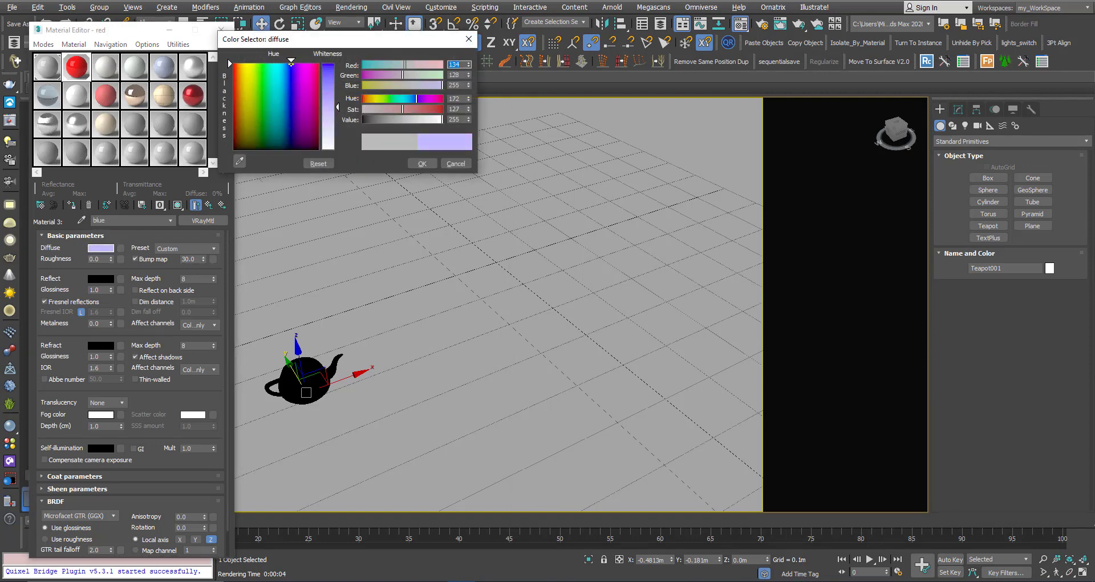
click(331, 70)
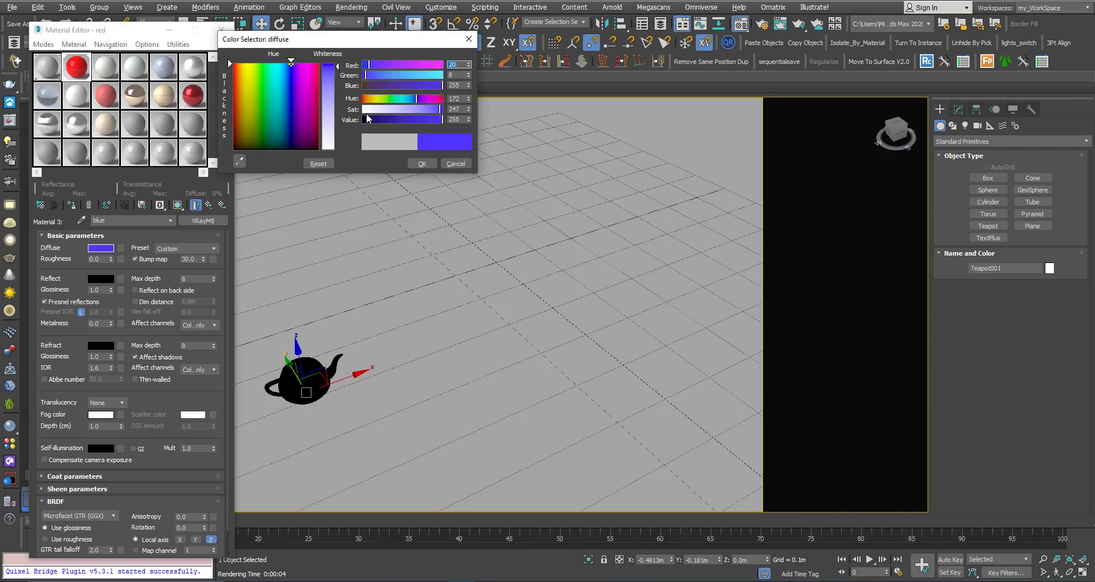
click(422, 164)
- Give the blue material a grey reflection and return to the switch's slot list
click(107, 278)
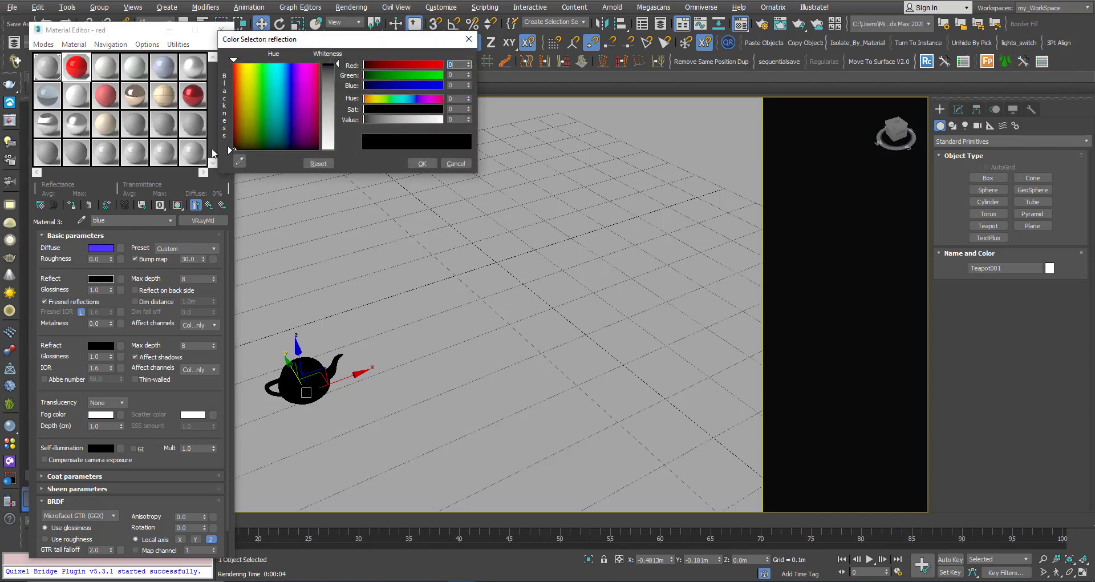
drag(330, 105, 331, 97)
click(422, 164)
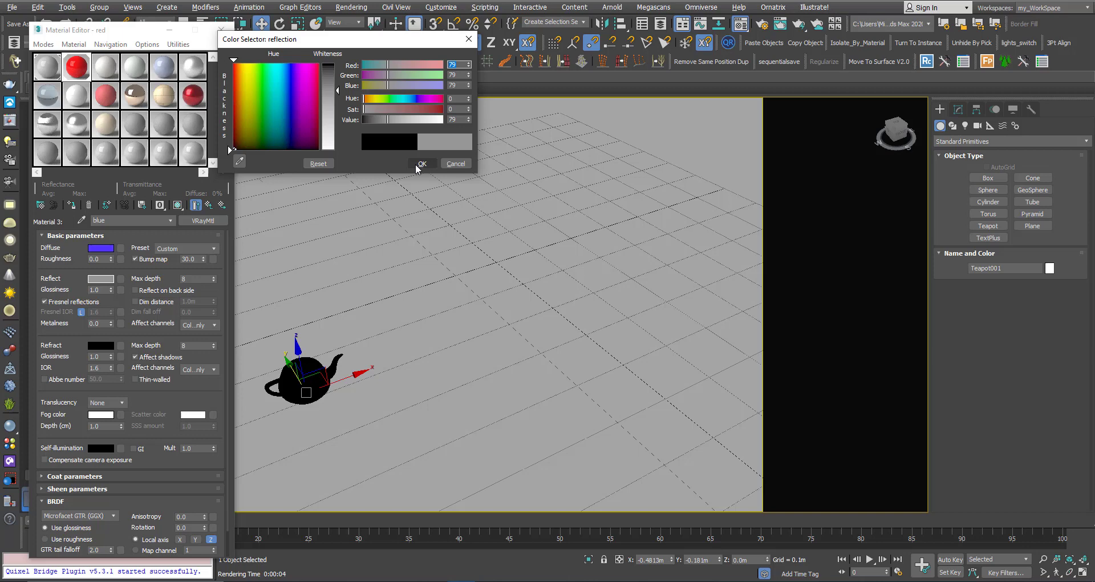
click(210, 205)
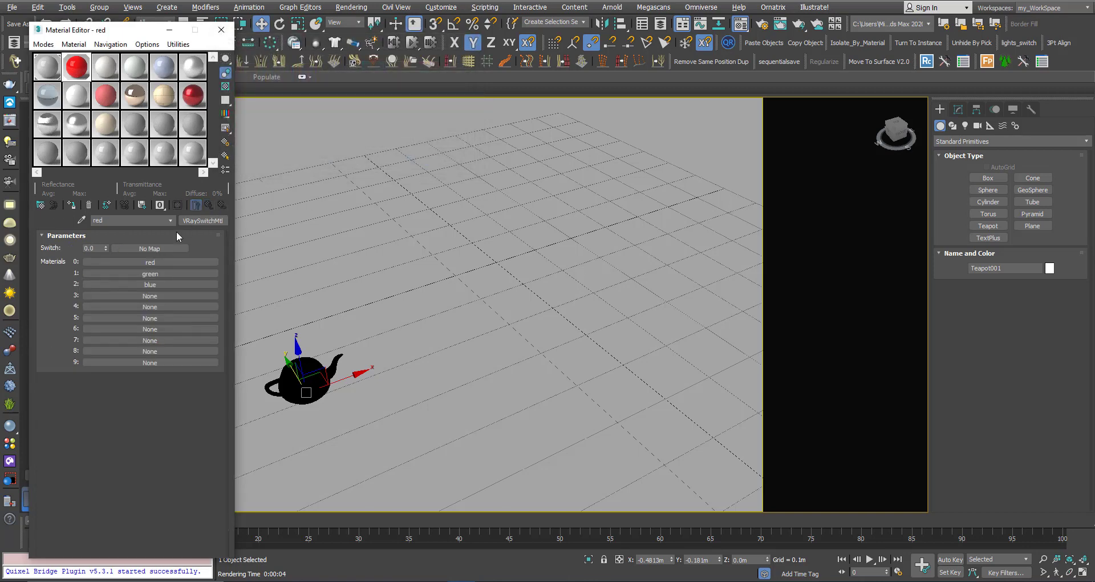
click(140, 296)
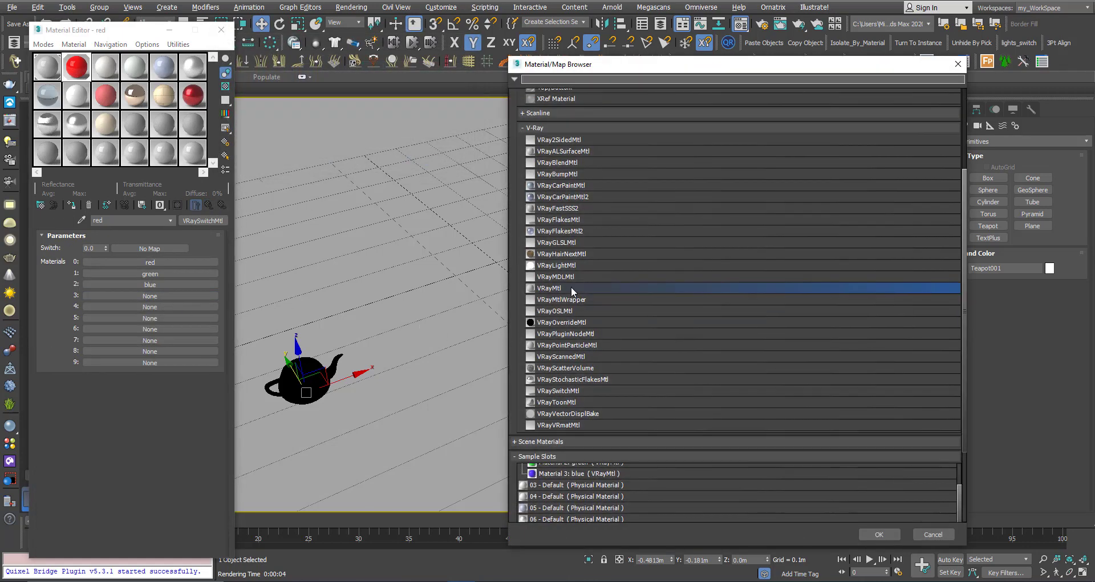
- Create a VRayMtl named 'y' in slot 3 with a bright yellow diffuse
double_click(570, 286)
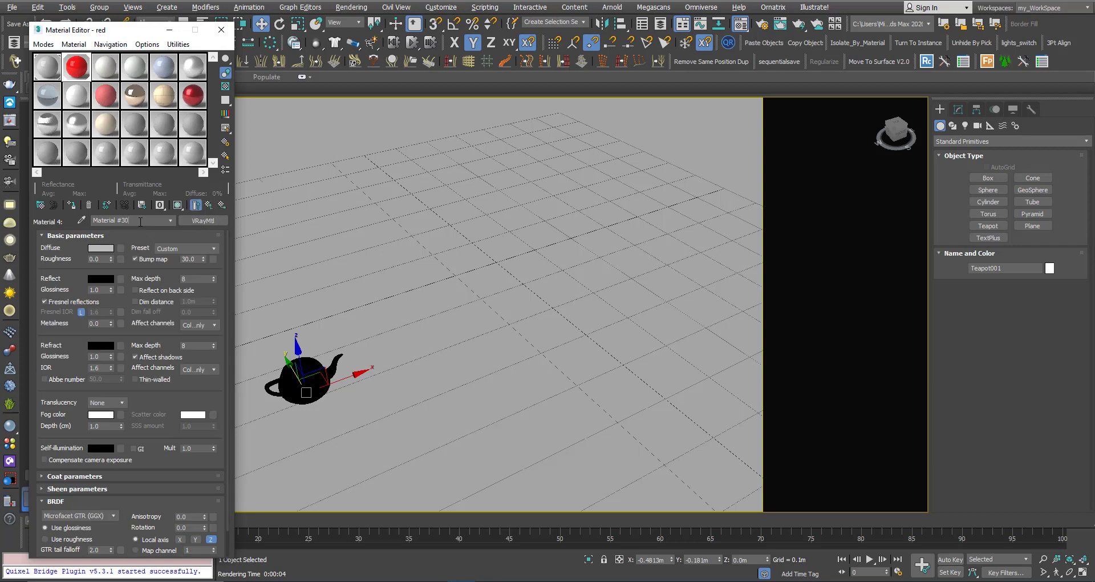
text(yellow)
click(101, 248)
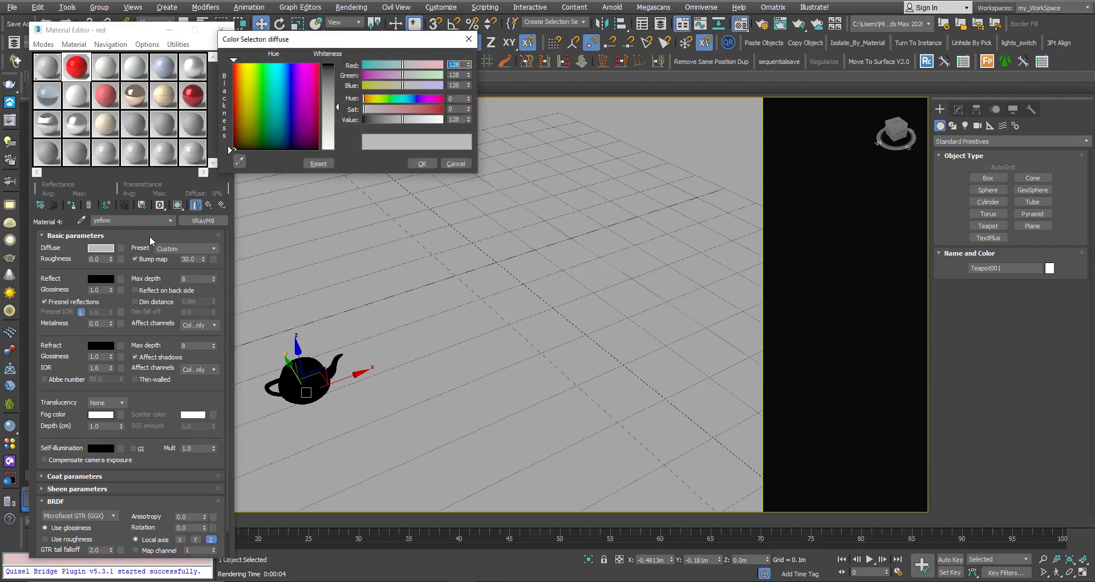
click(248, 65)
drag(337, 80, 337, 67)
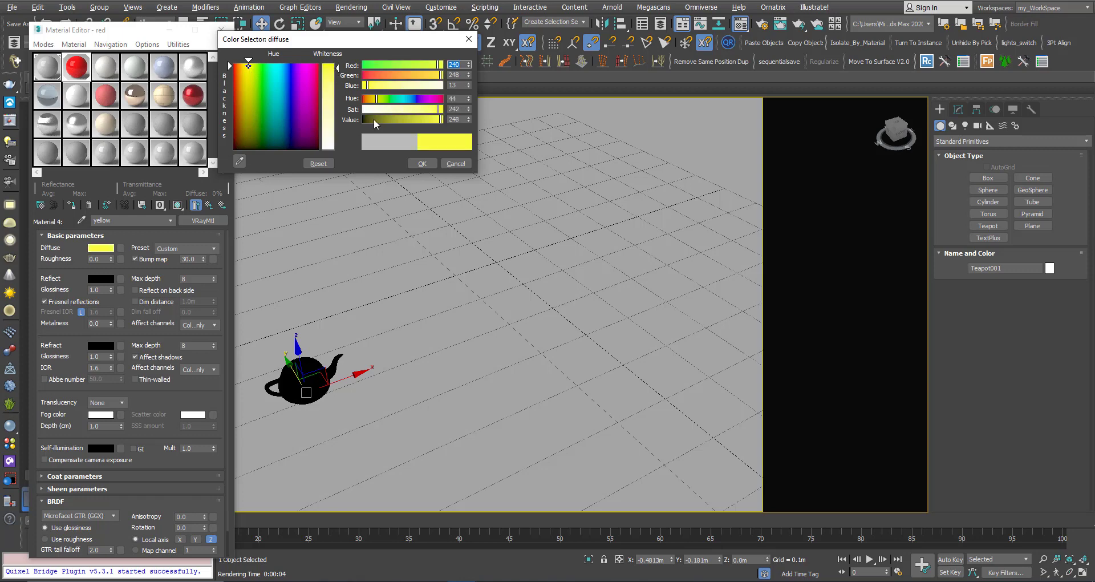
click(422, 164)
- Give the yellow material a mid-grey reflection and return to the parent switch material
click(105, 279)
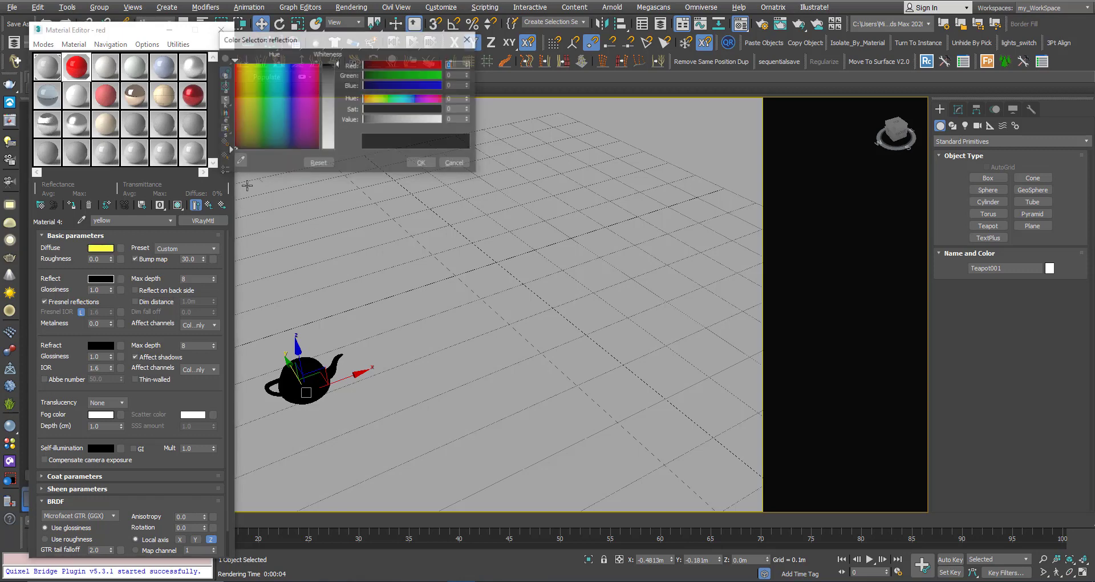
drag(329, 90, 329, 116)
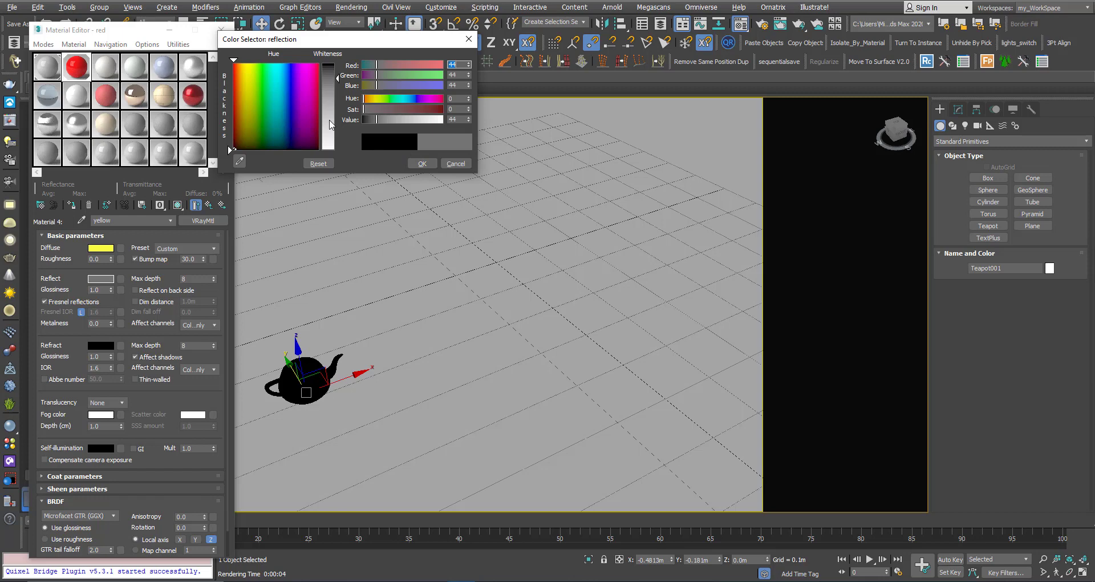
click(421, 164)
click(209, 204)
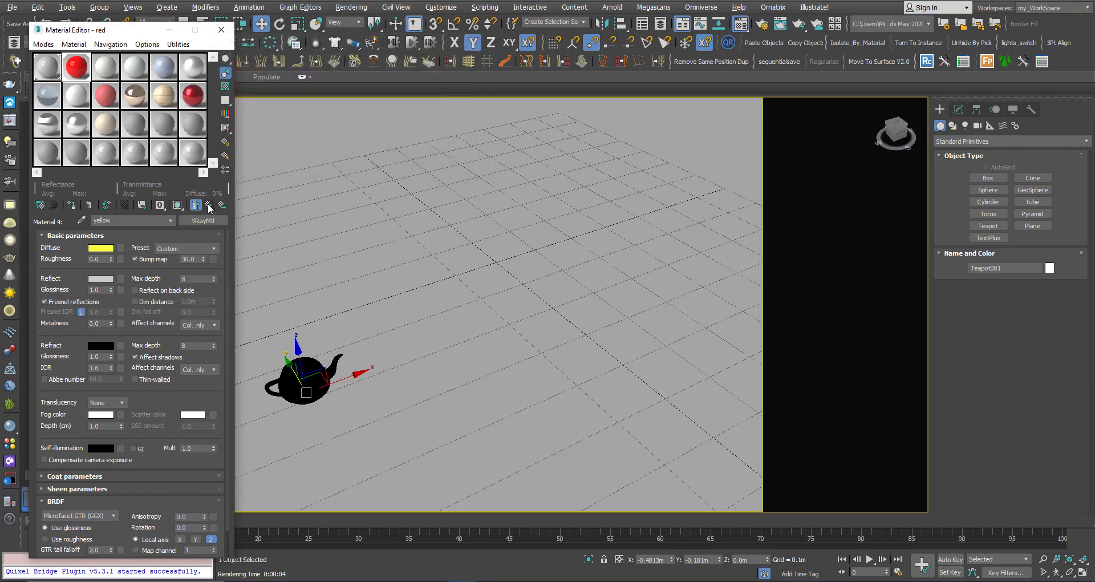
right_click(352, 288)
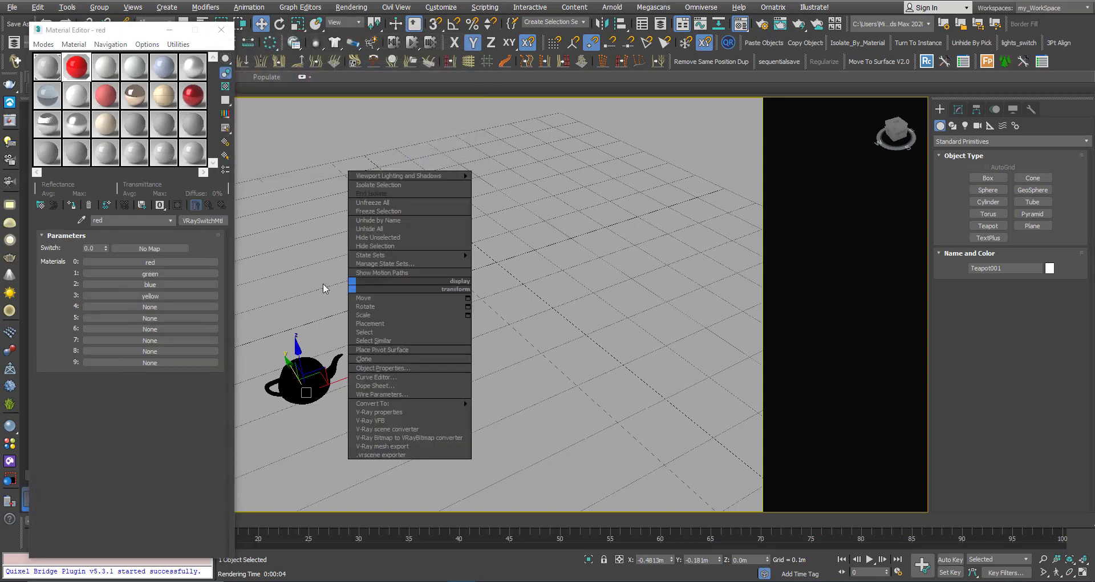
- Render the teapot red at switch value 0, then green at switch value 1
click(6, 121)
drag(422, 67, 657, 71)
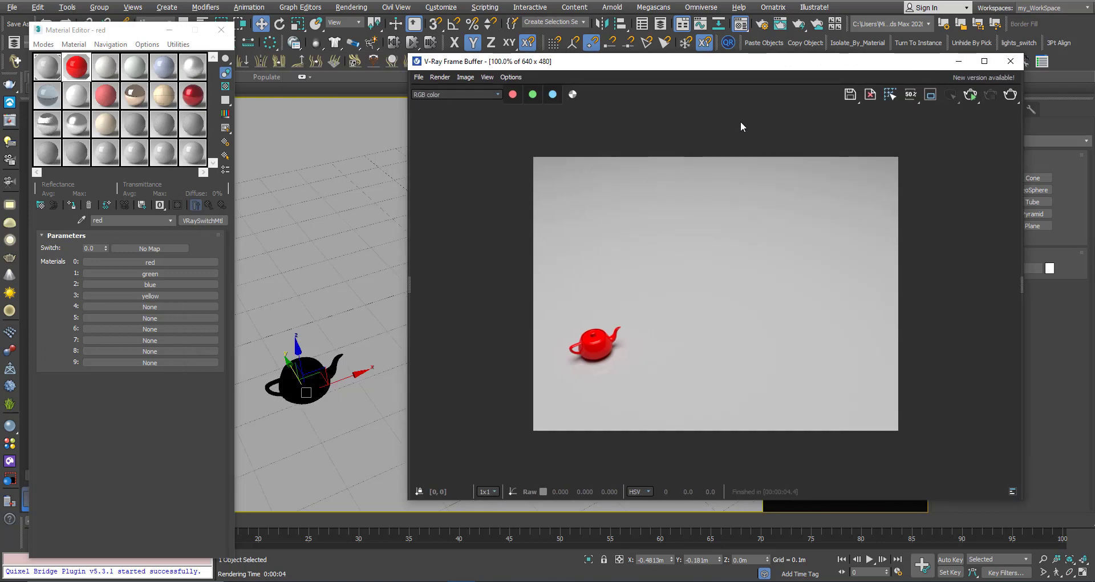
click(1009, 94)
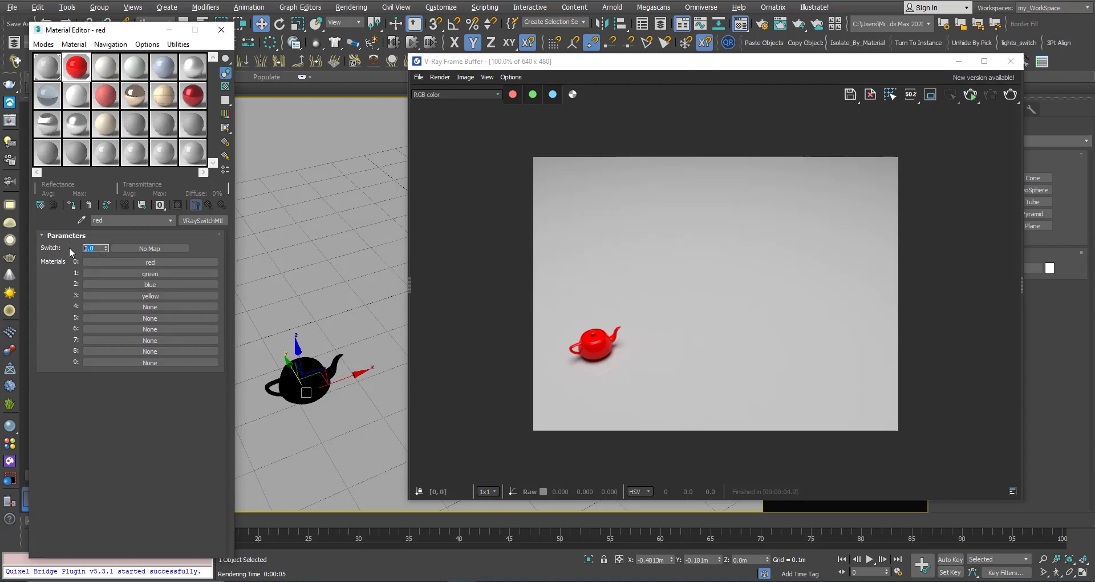
click(93, 250)
text(1)
key(Return)
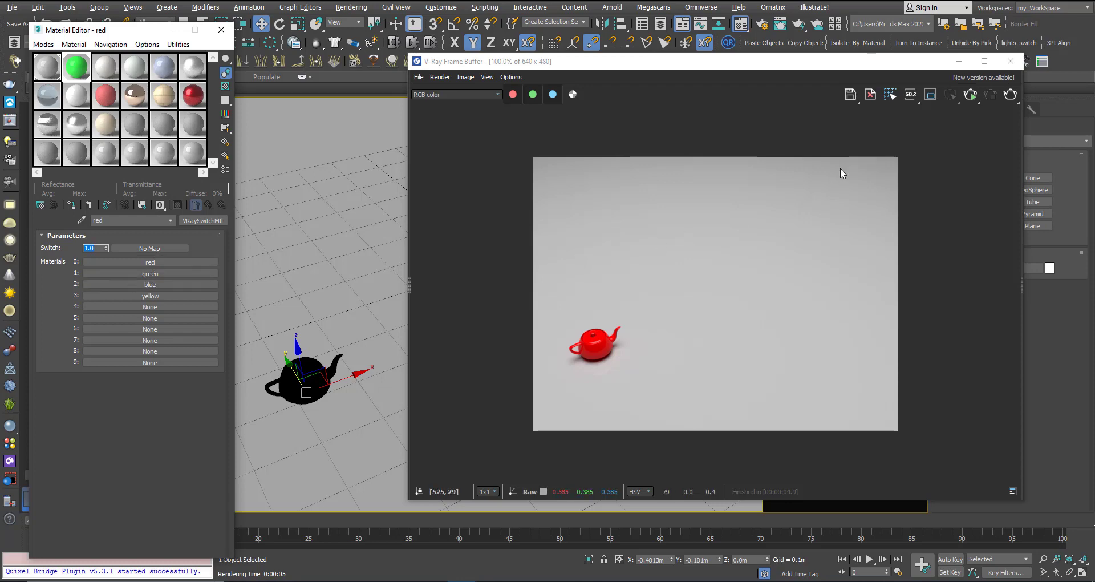
click(1006, 96)
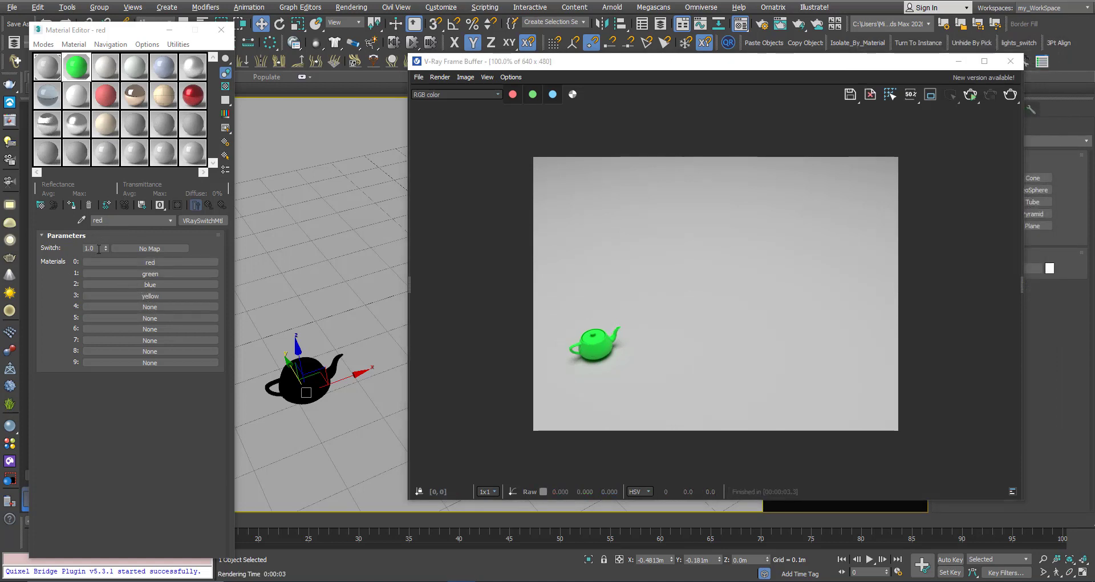
- Set the switch value to 3, render the yellow teapot, and close the frame buffer
drag(95, 248, 68, 245)
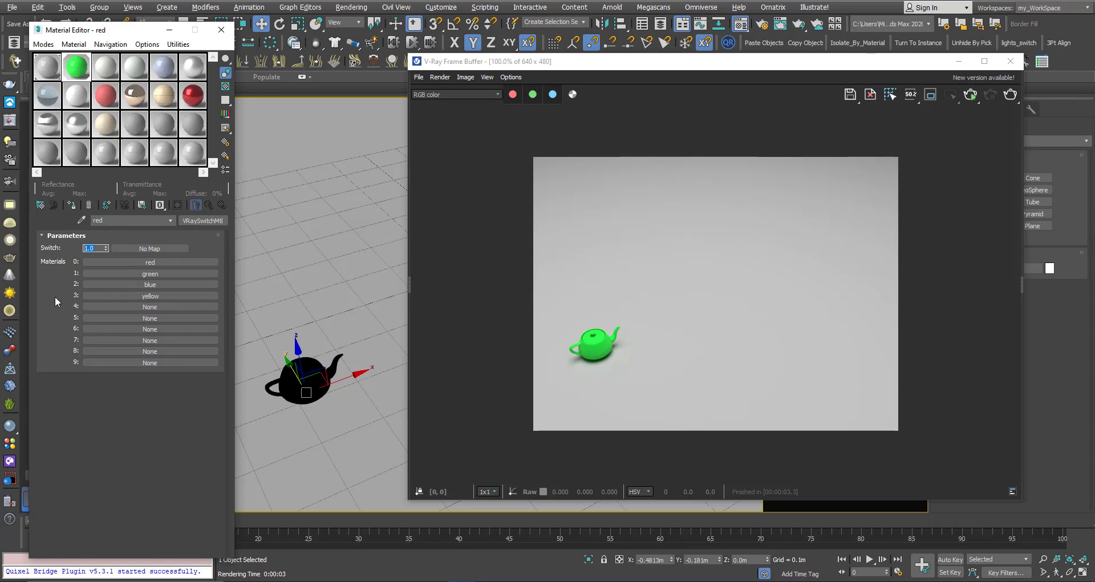
text(3)
key(Return)
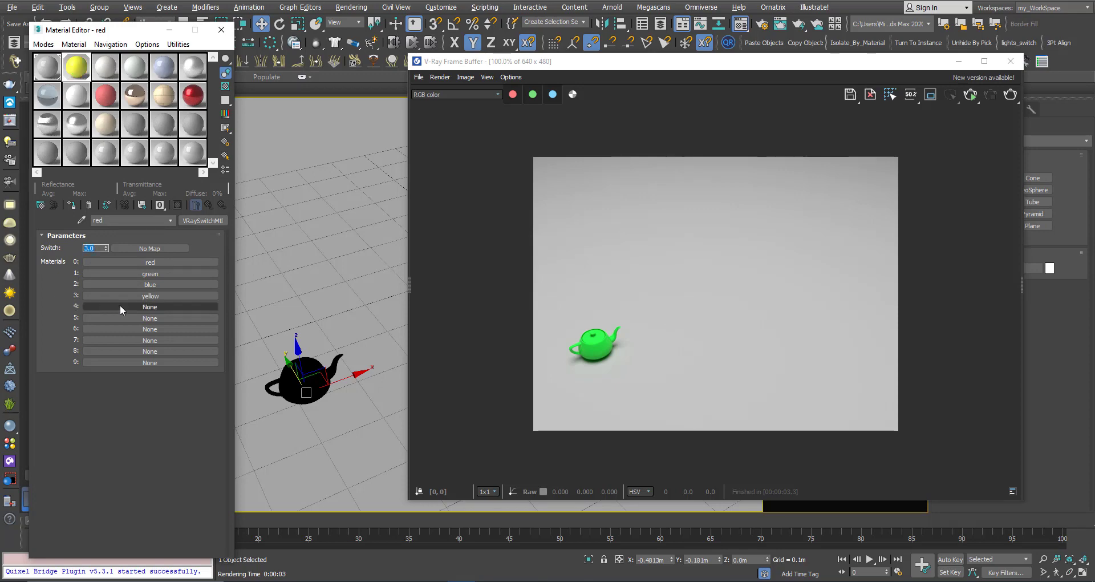
click(1010, 94)
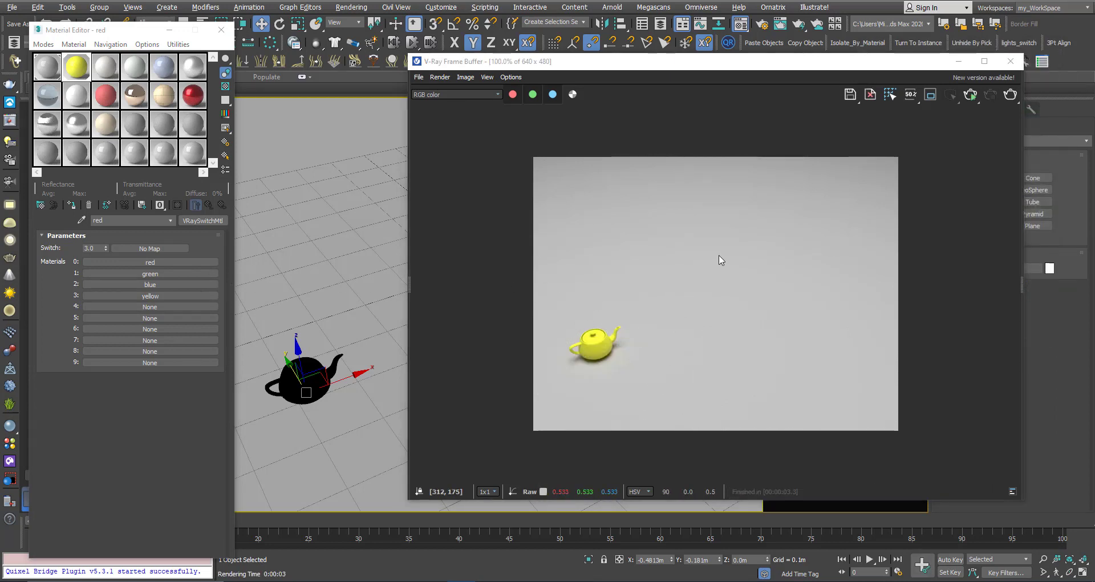
click(1009, 61)
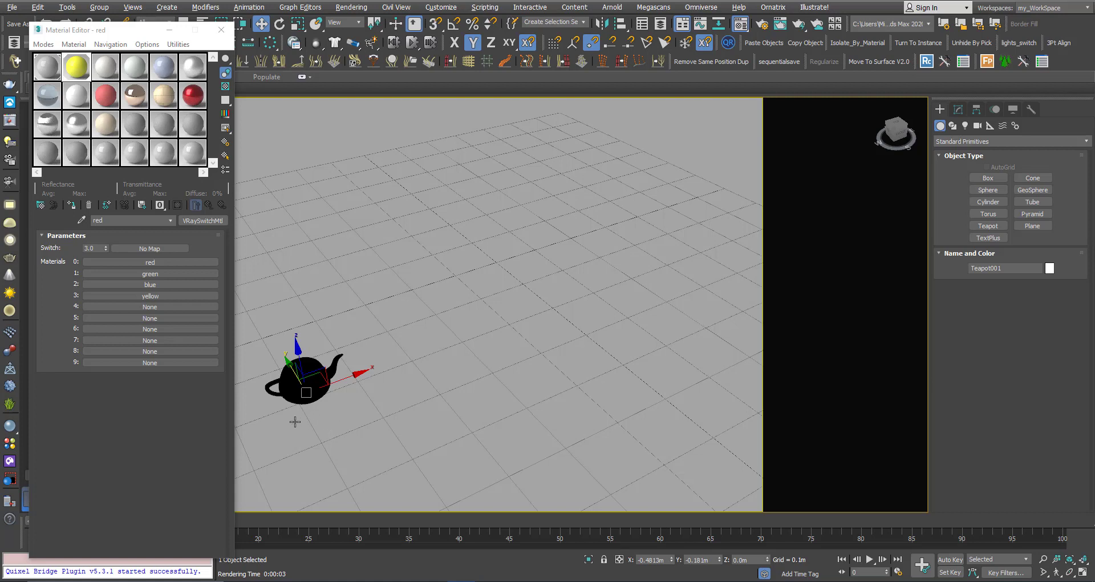
- Add the user-defined property 'teapot=0' to the teapot in Object Properties
right_click(308, 371)
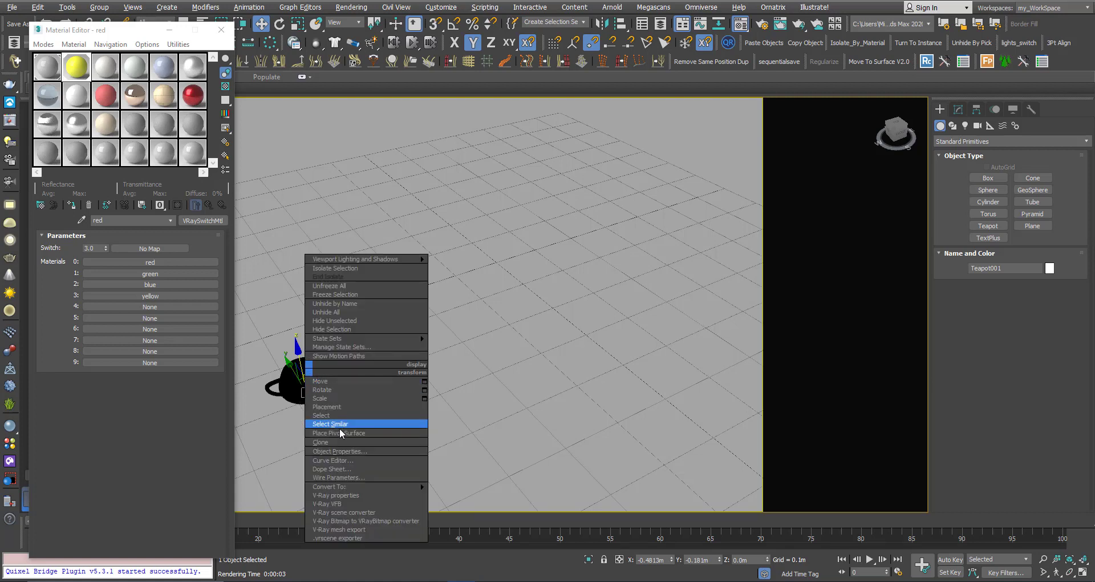
click(342, 453)
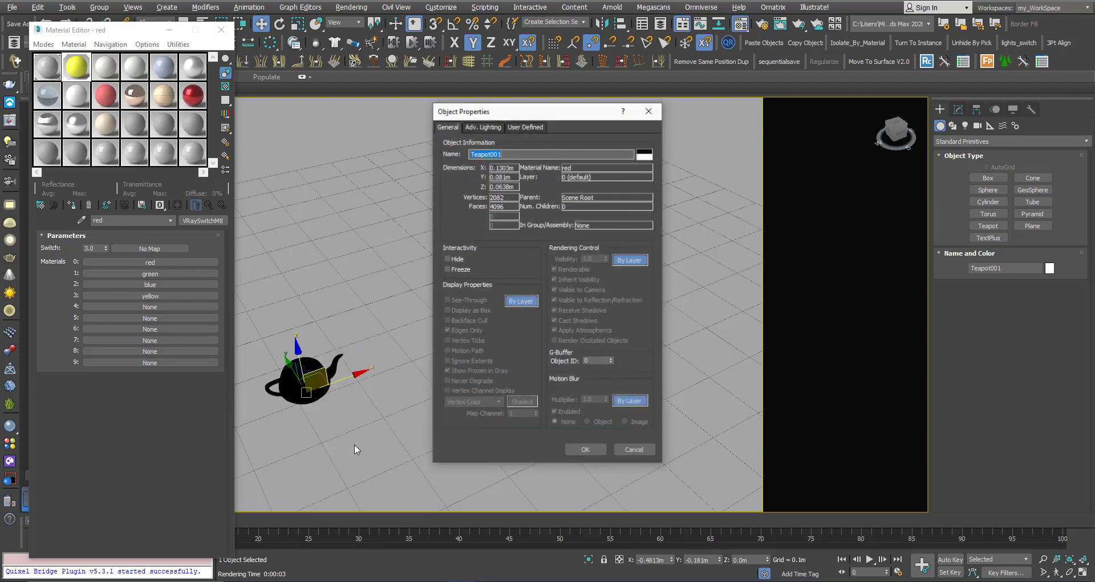
click(523, 124)
text(teapot=0)
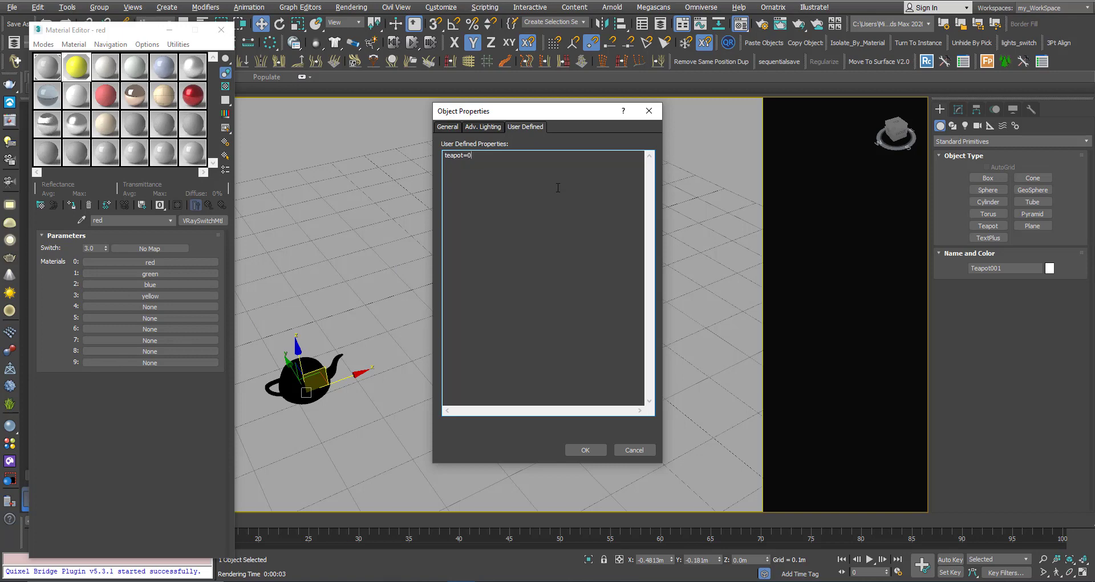
click(576, 451)
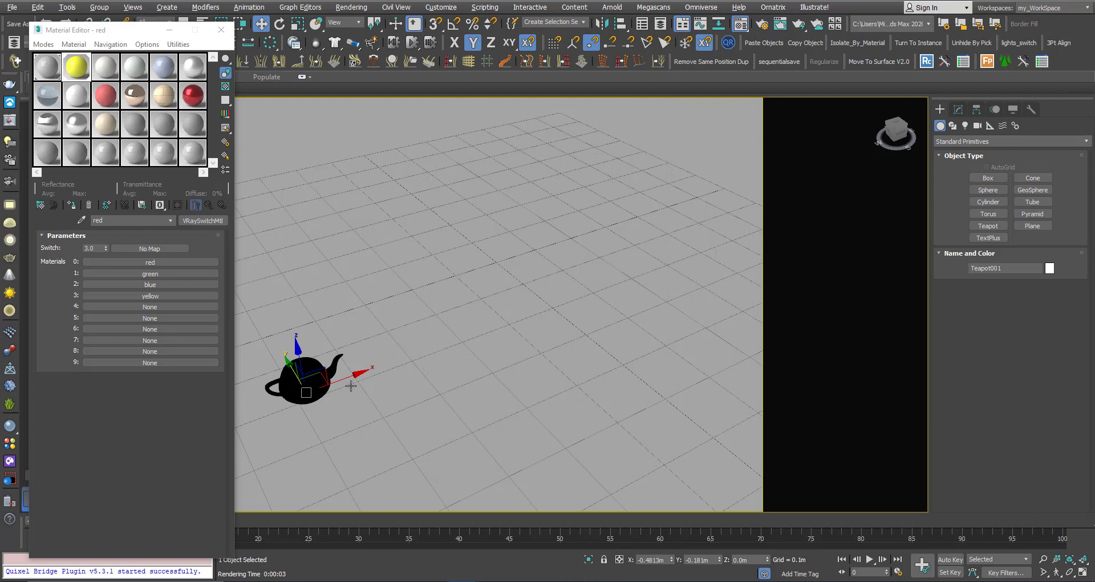
- Clone the teapot as instances along X so four teapots stand in a row
shift+drag(349, 376, 445, 348)
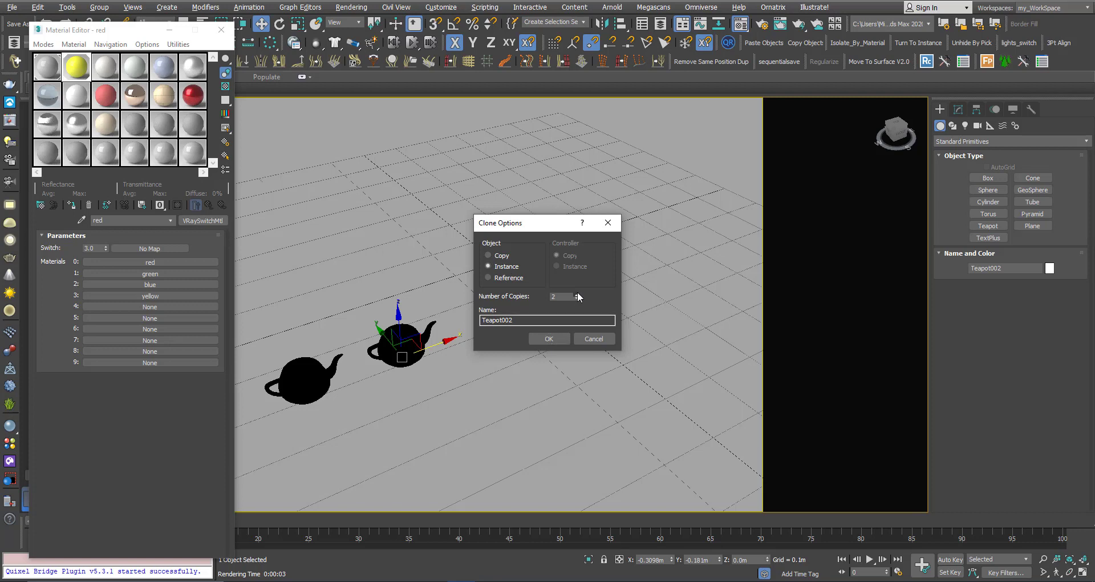
click(549, 339)
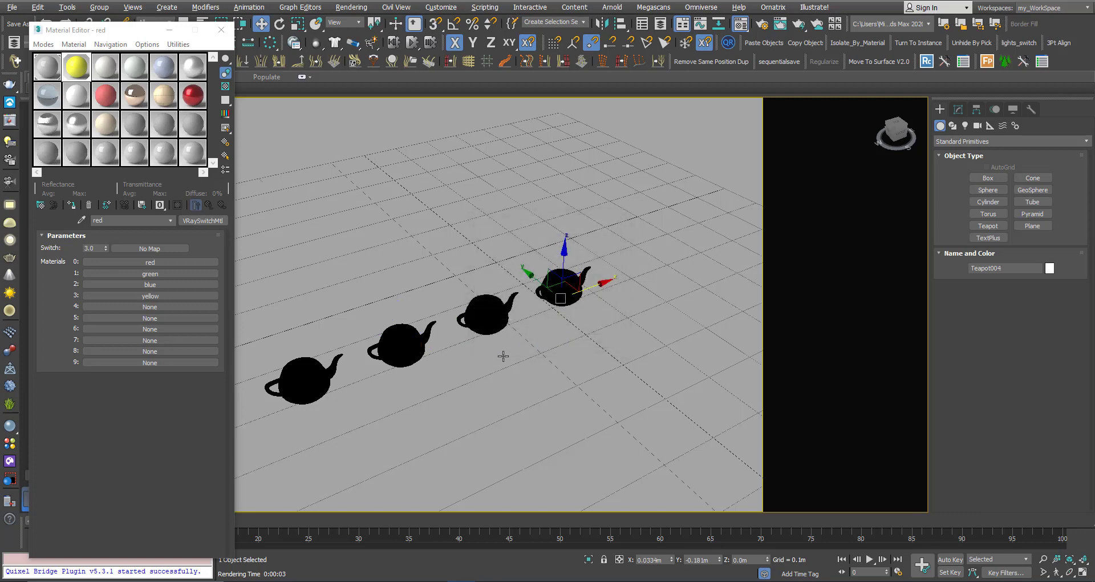
click(406, 344)
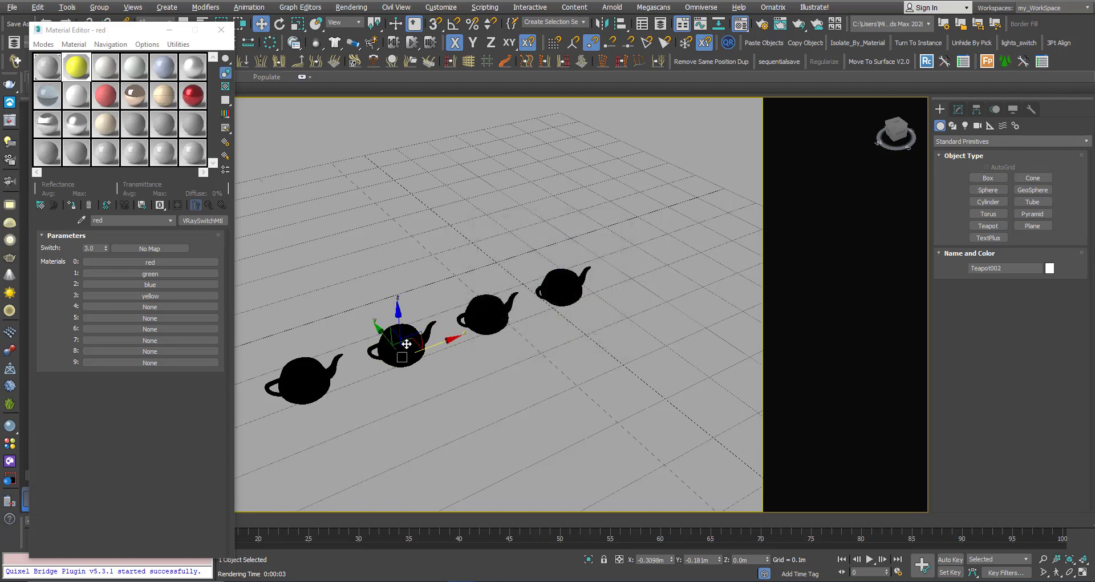
- Edit Teapot002's user-defined teapot ID in Object Properties
right_click(406, 344)
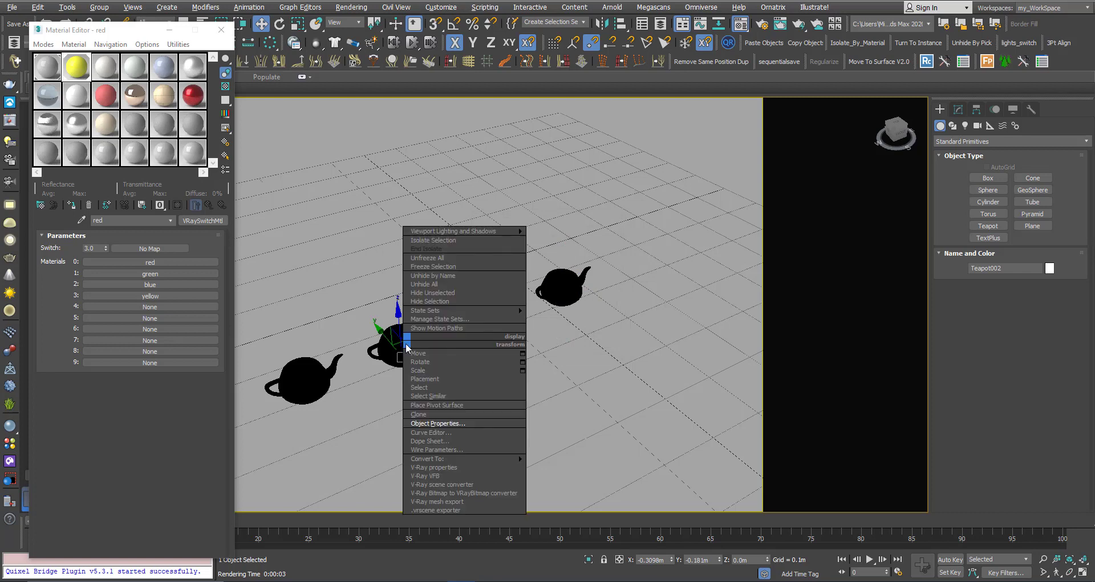
click(441, 423)
click(478, 155)
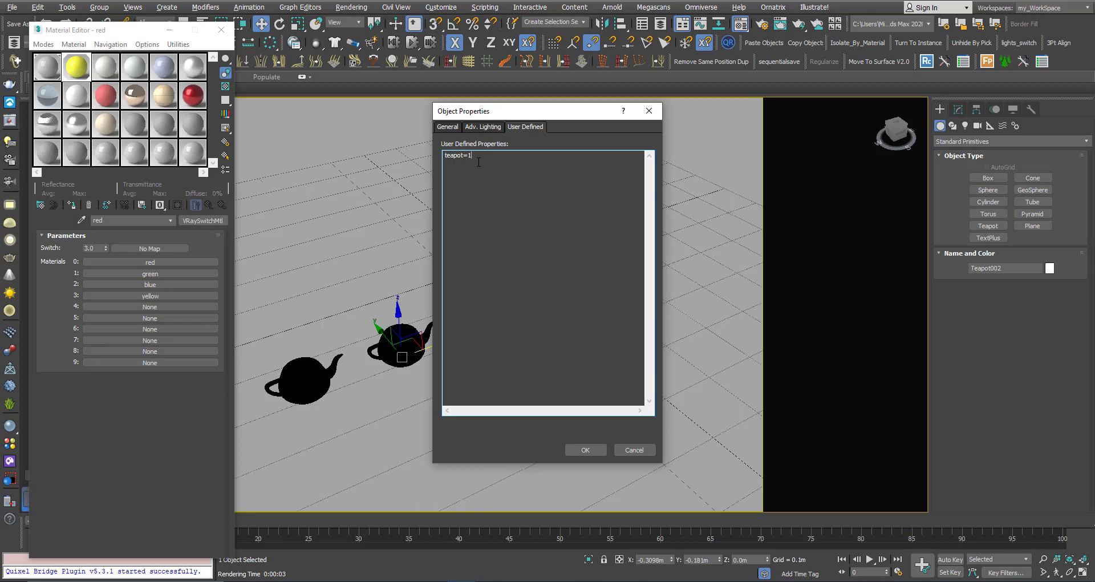
click(585, 449)
- Edit Teapot003's user-defined teapot ID in Object Properties
click(486, 312)
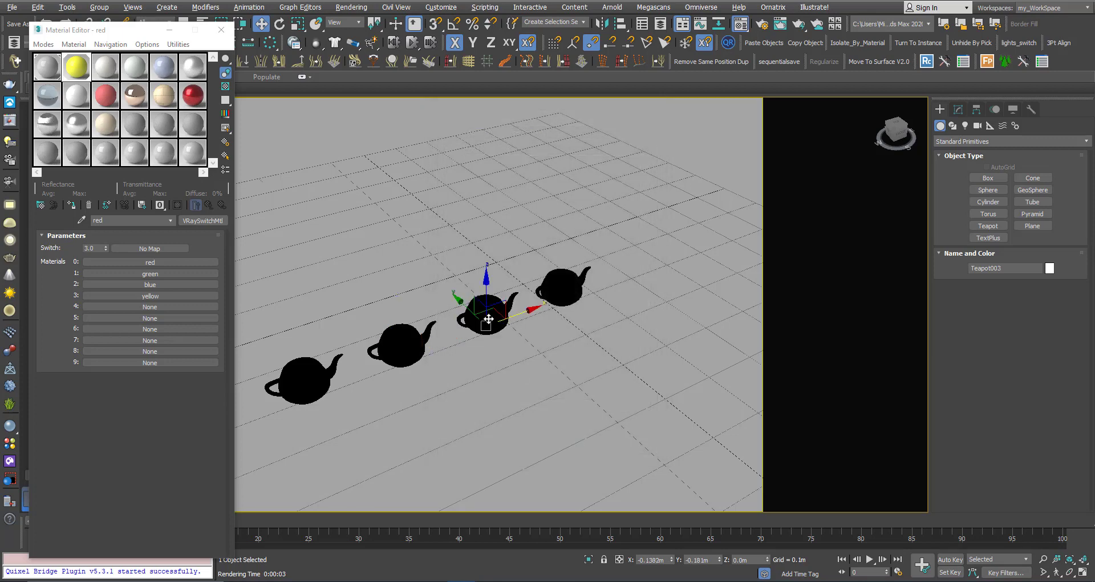
right_click(485, 325)
click(520, 396)
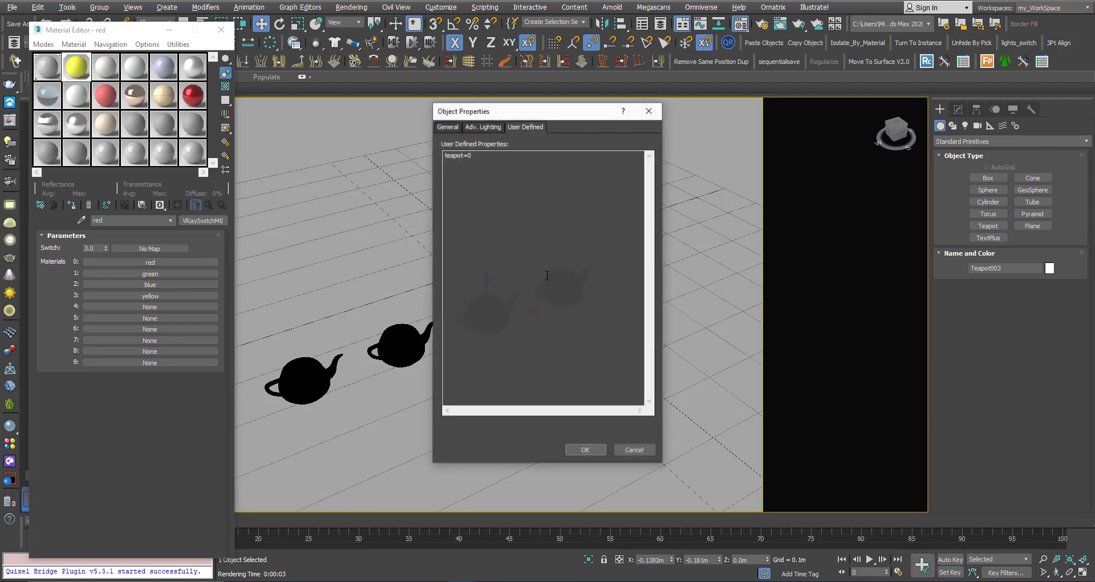
click(482, 158)
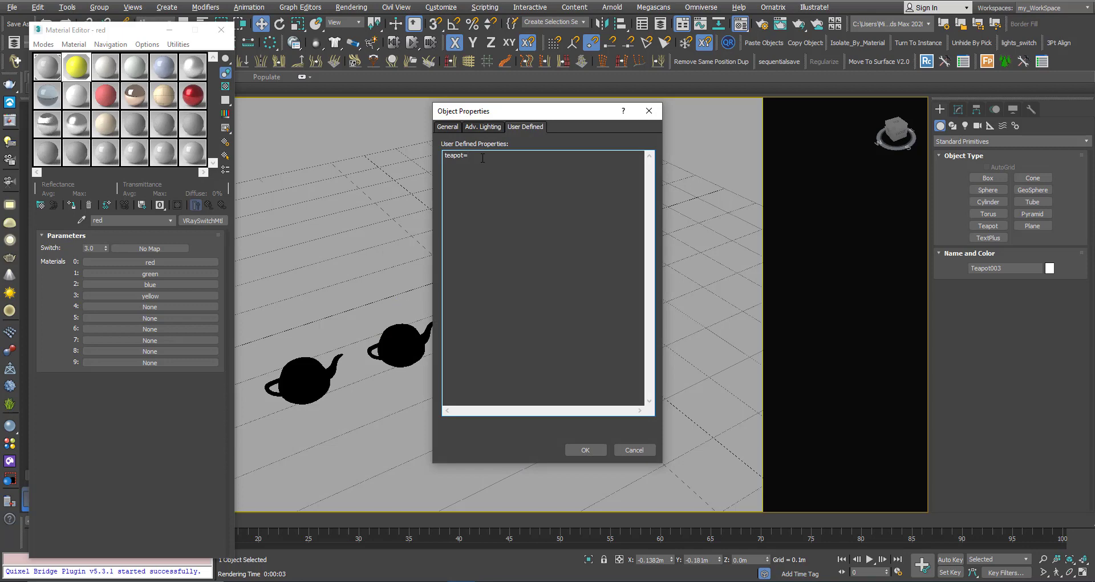
text(2)
click(577, 449)
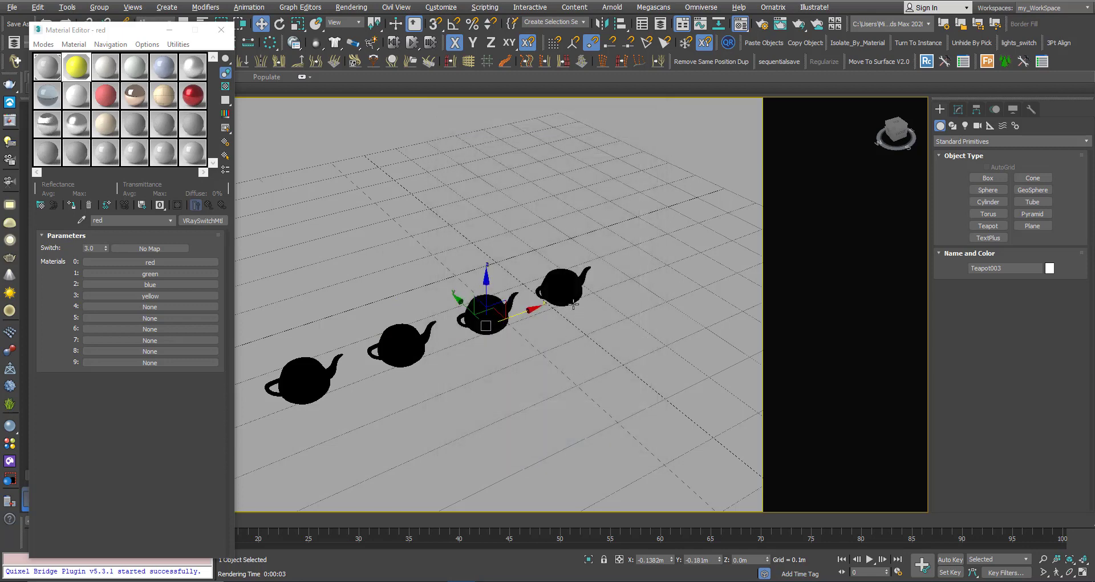
- Change the fourth teapot's user-defined ID from teapot=0 to teapot=3
click(552, 285)
right_click(565, 286)
click(598, 364)
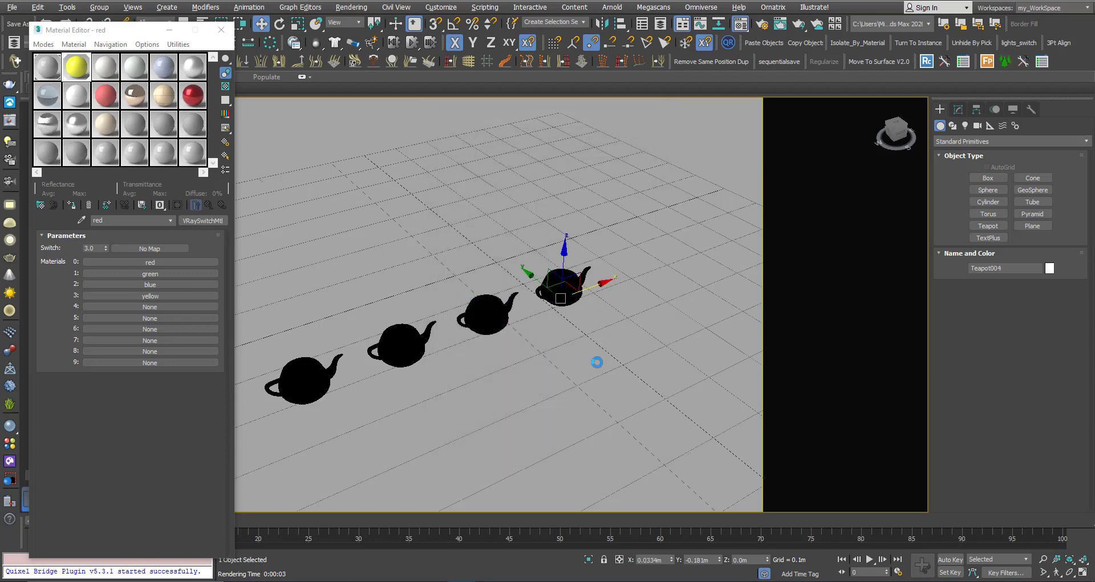
click(475, 156)
key(BackSpace)
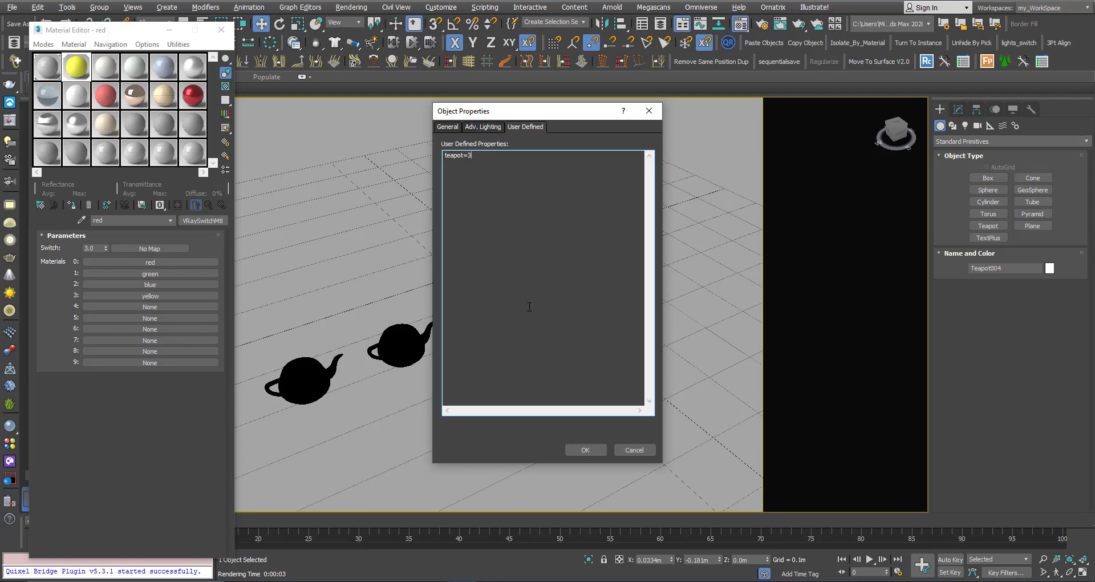
click(579, 450)
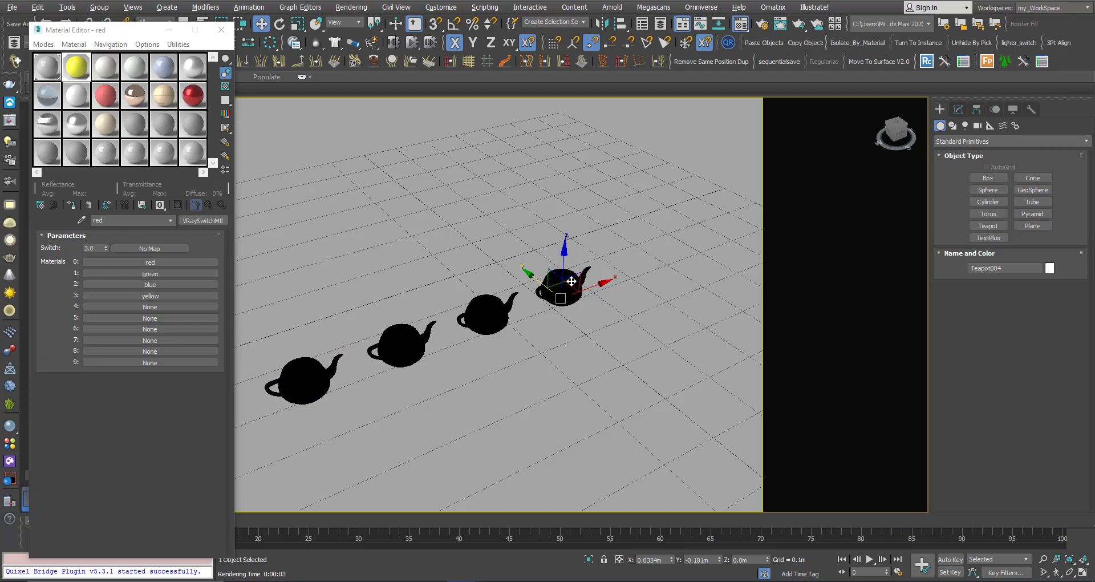
- Assign a VRayUserScalar map from the V-Ray maps list to the switch material's Switch slot
click(155, 249)
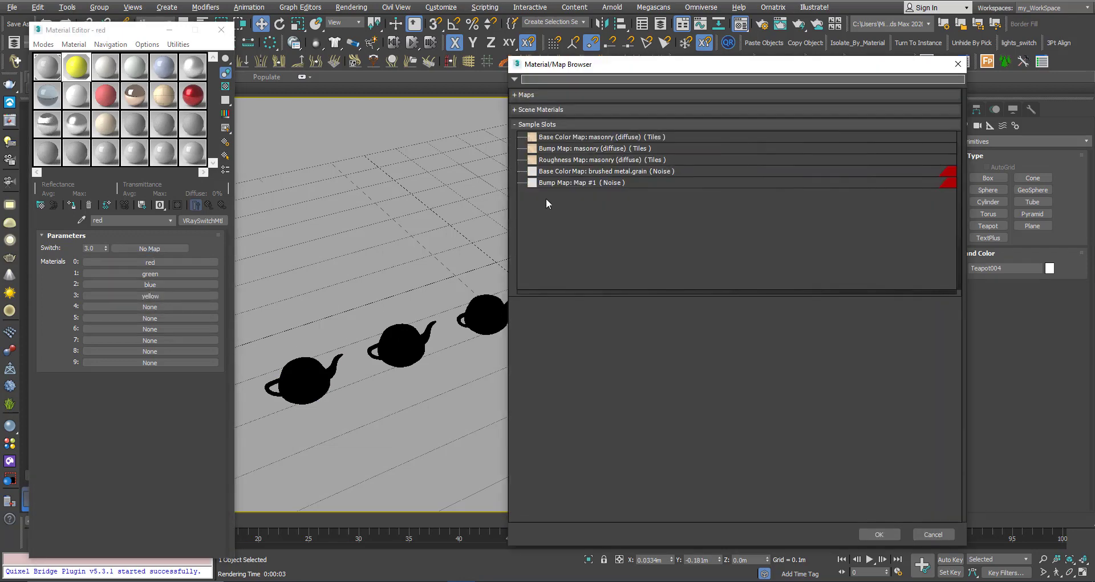
click(528, 95)
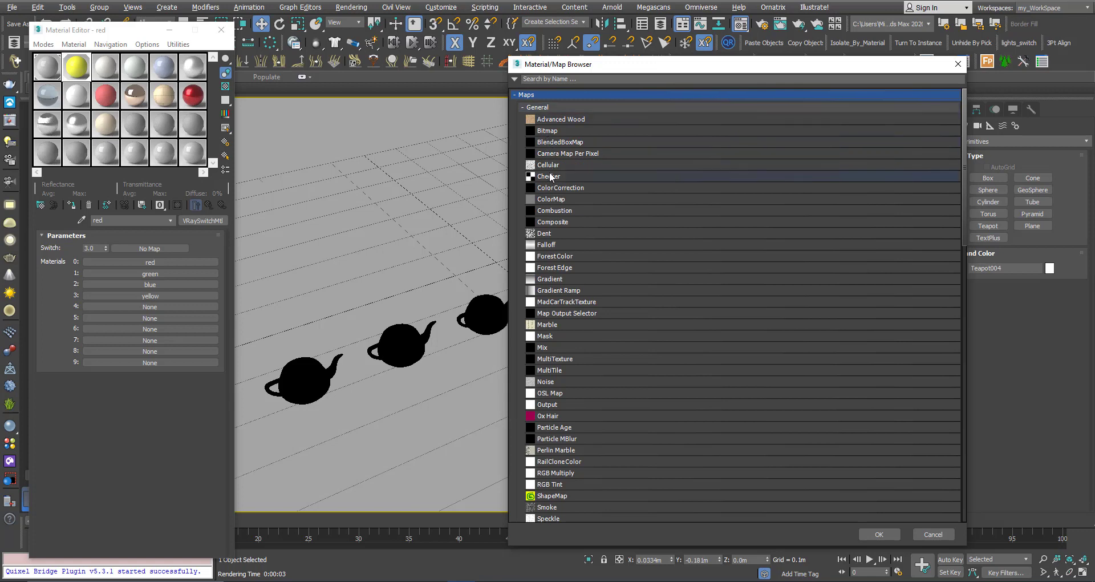
click(523, 108)
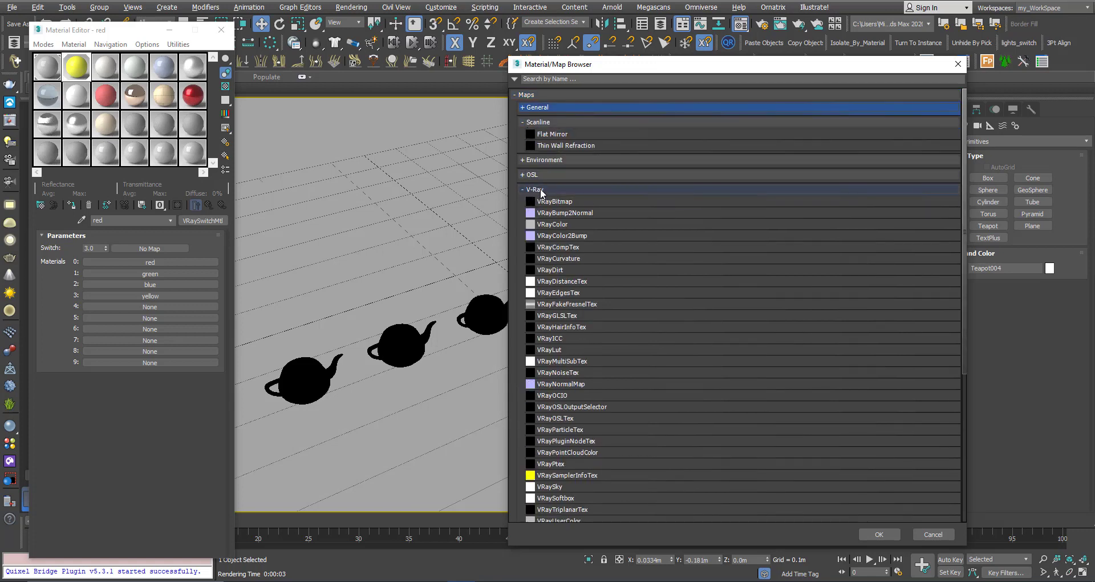
scroll(566, 206, down, 2)
scroll(579, 262, down, 3)
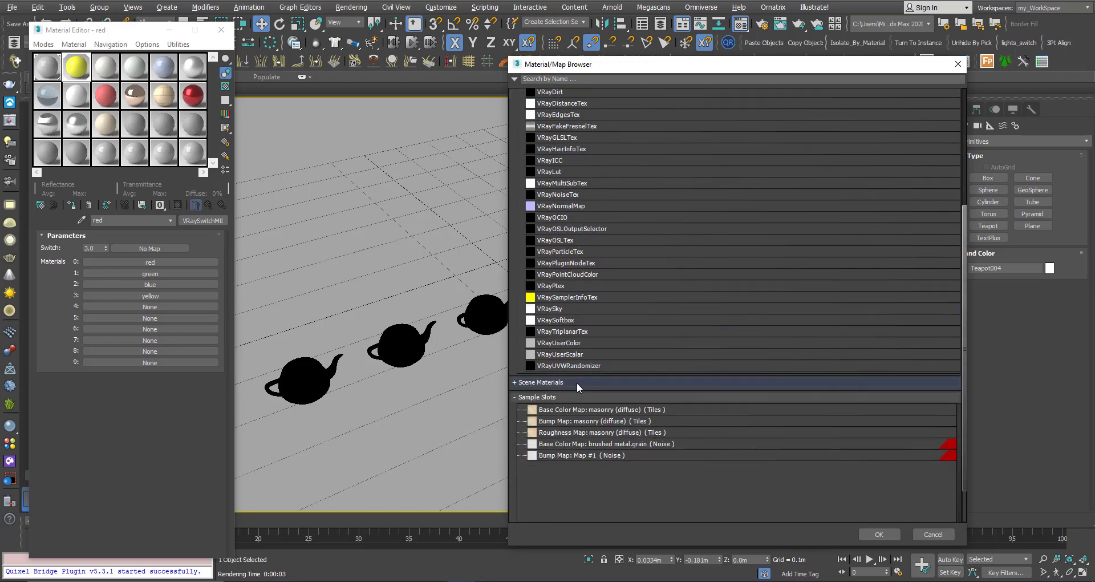
click(560, 355)
double_click(559, 353)
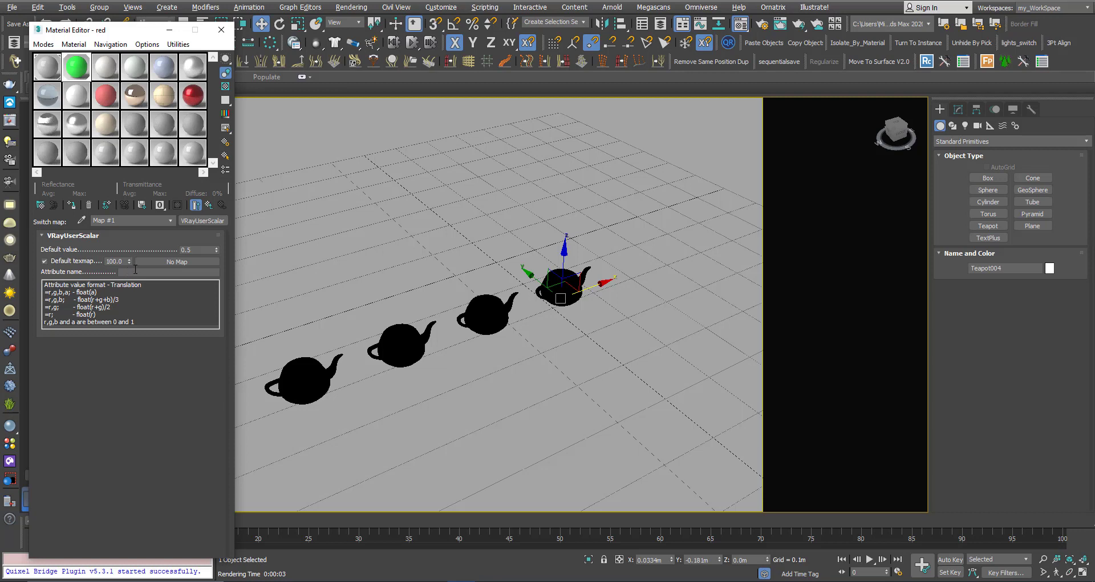
- Copy 'teapot' from Teapot001's user-defined properties and paste it as the VRayUserScalar attribute name
click(294, 377)
right_click(299, 373)
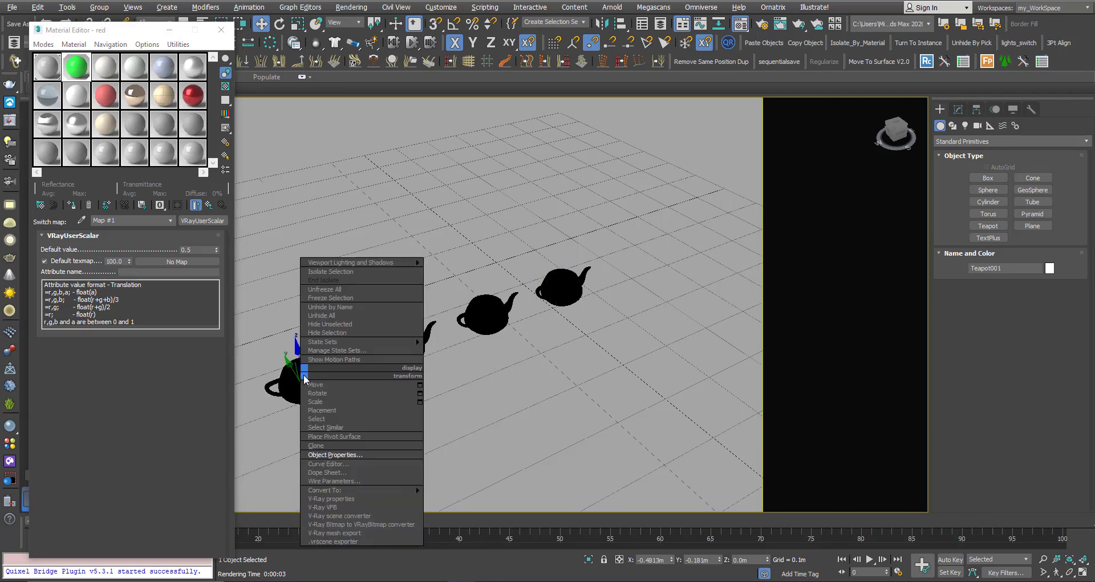
click(331, 454)
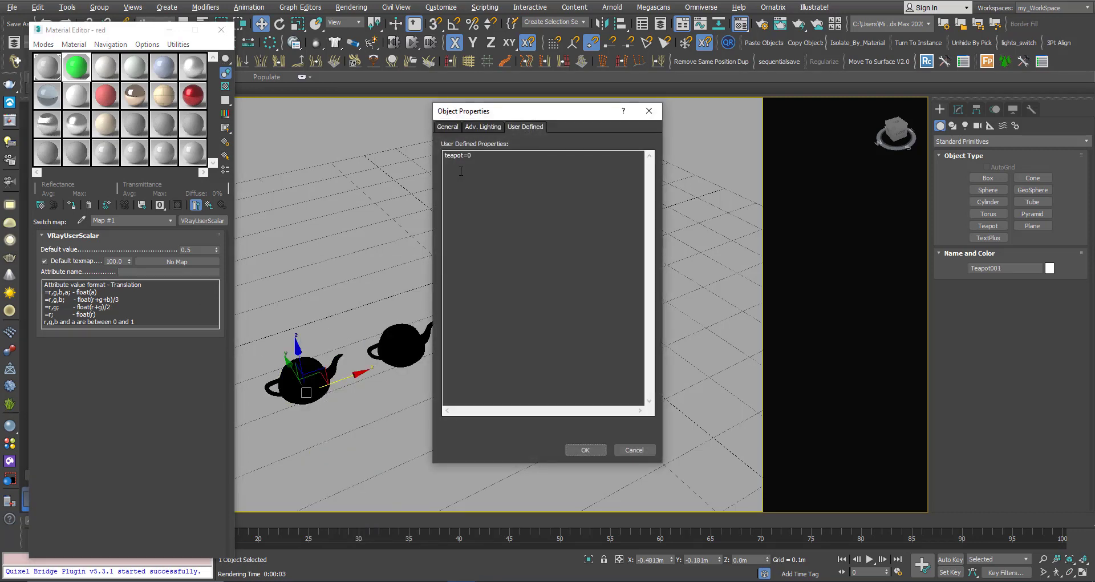
drag(464, 154, 445, 155)
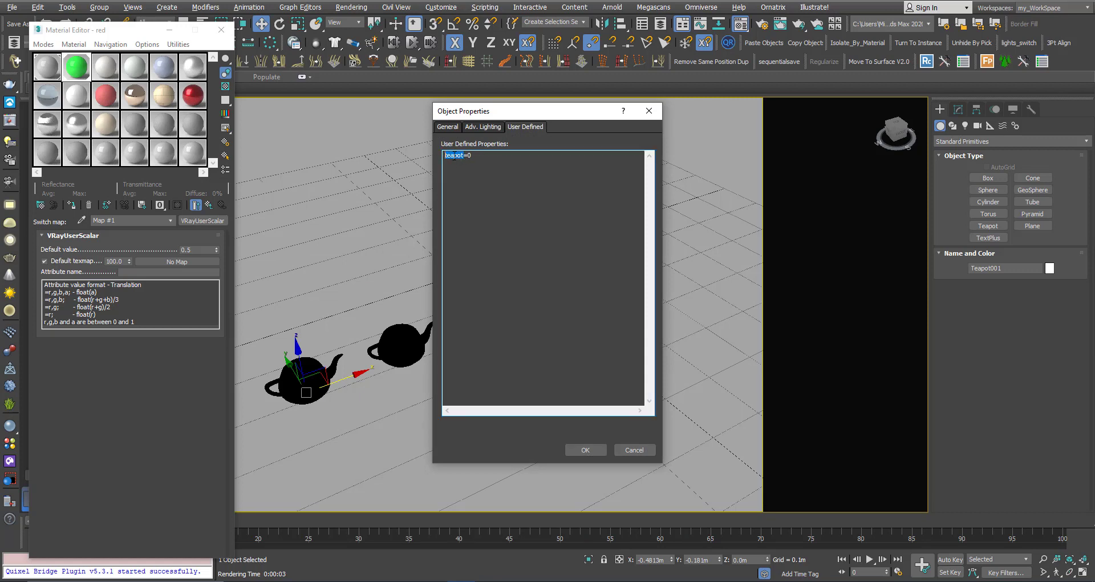
right_click(455, 157)
click(474, 193)
click(585, 450)
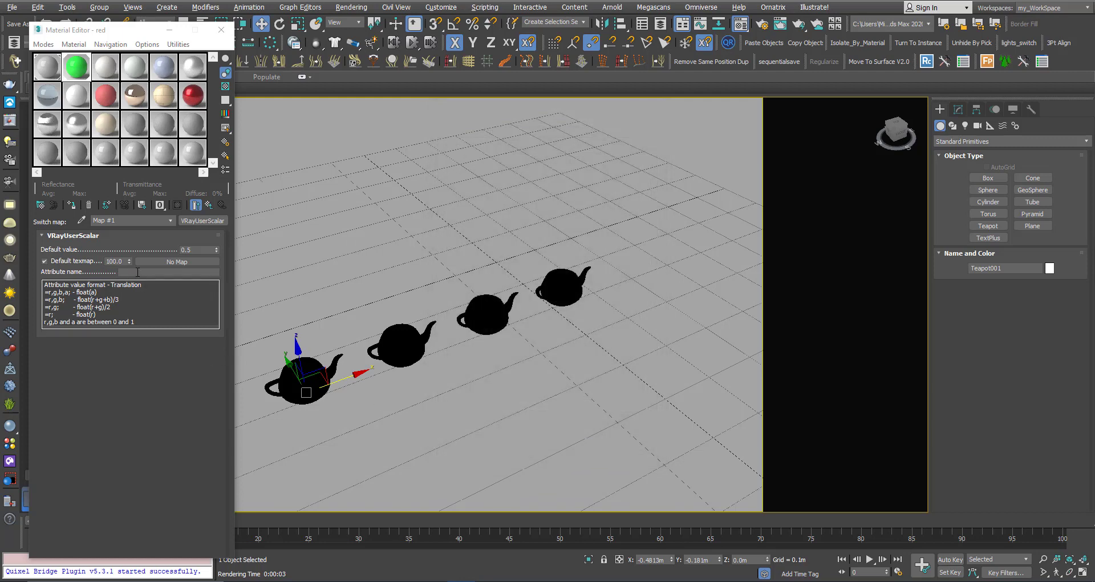
click(137, 272)
right_click(137, 272)
click(157, 318)
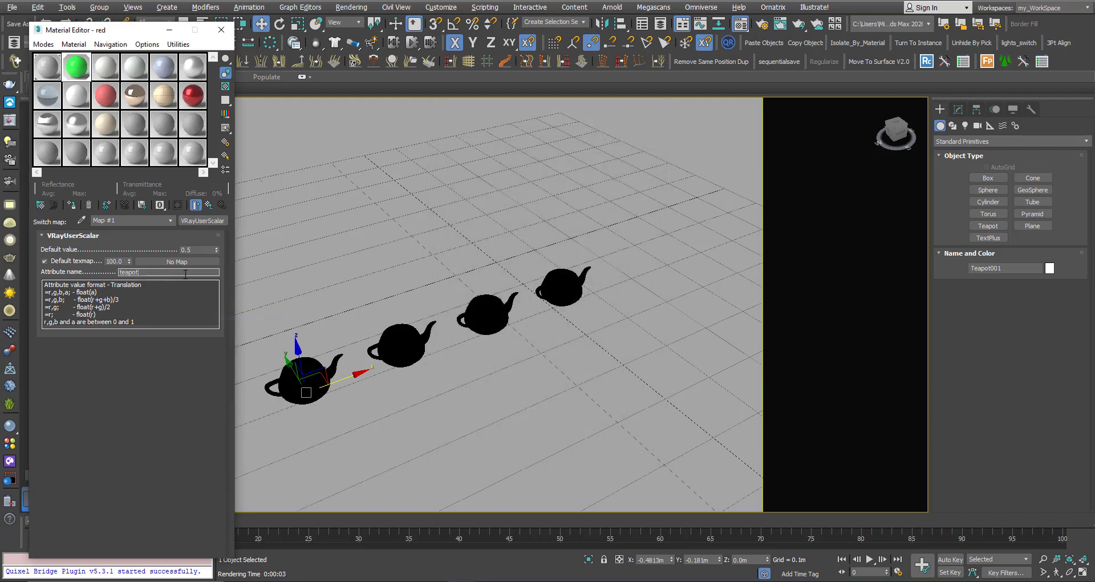
click(196, 205)
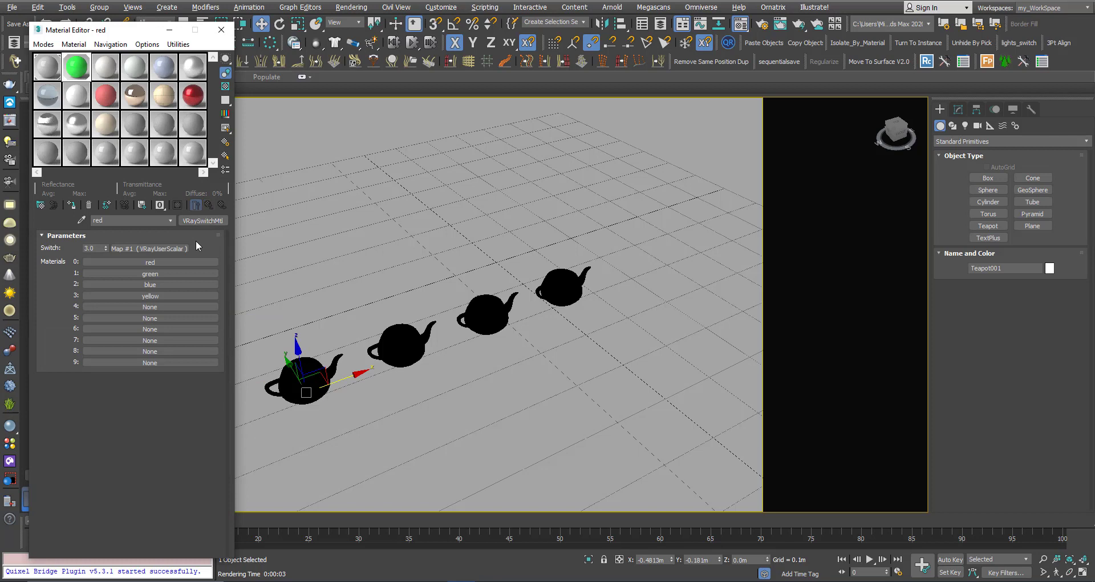
click(154, 249)
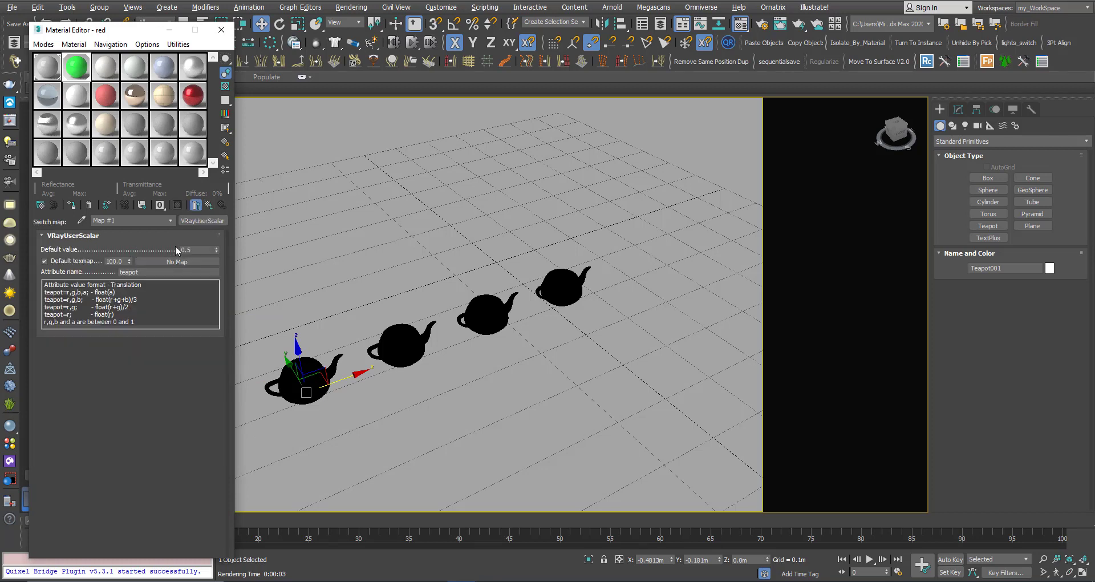
click(196, 205)
click(138, 250)
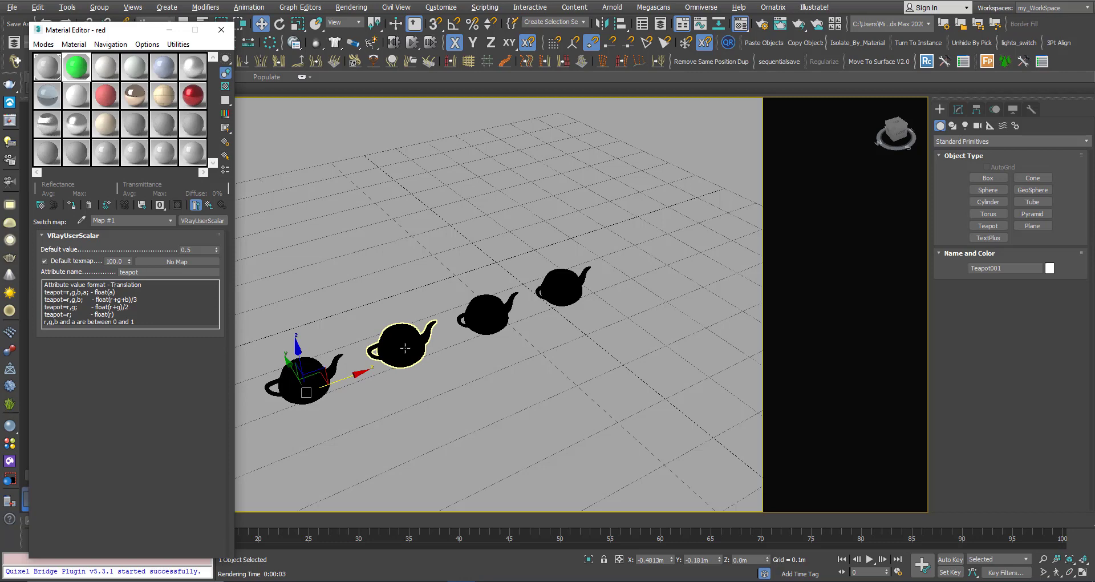
right_click(309, 369)
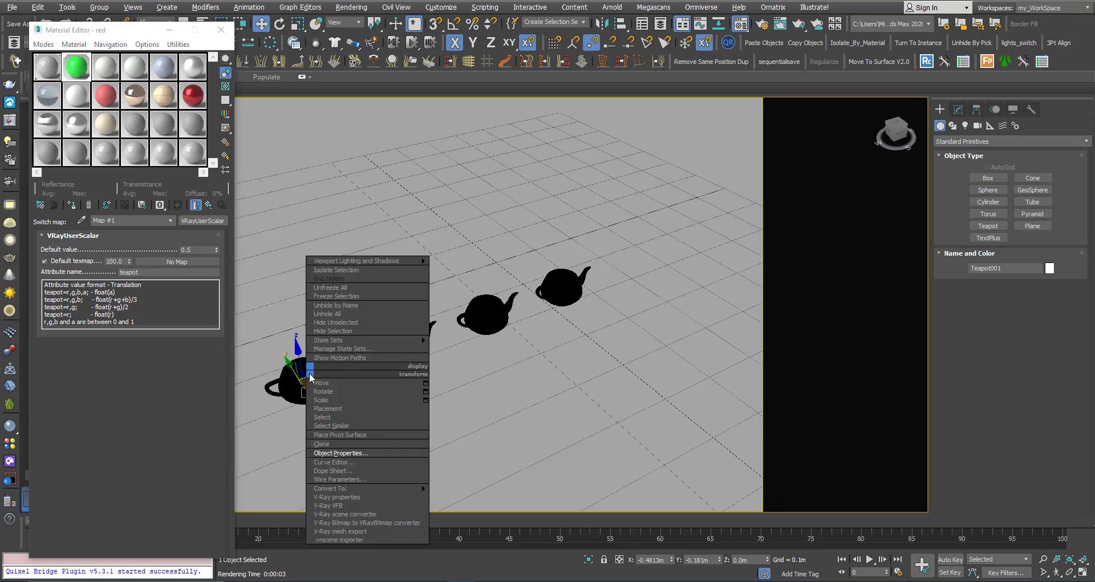
click(337, 452)
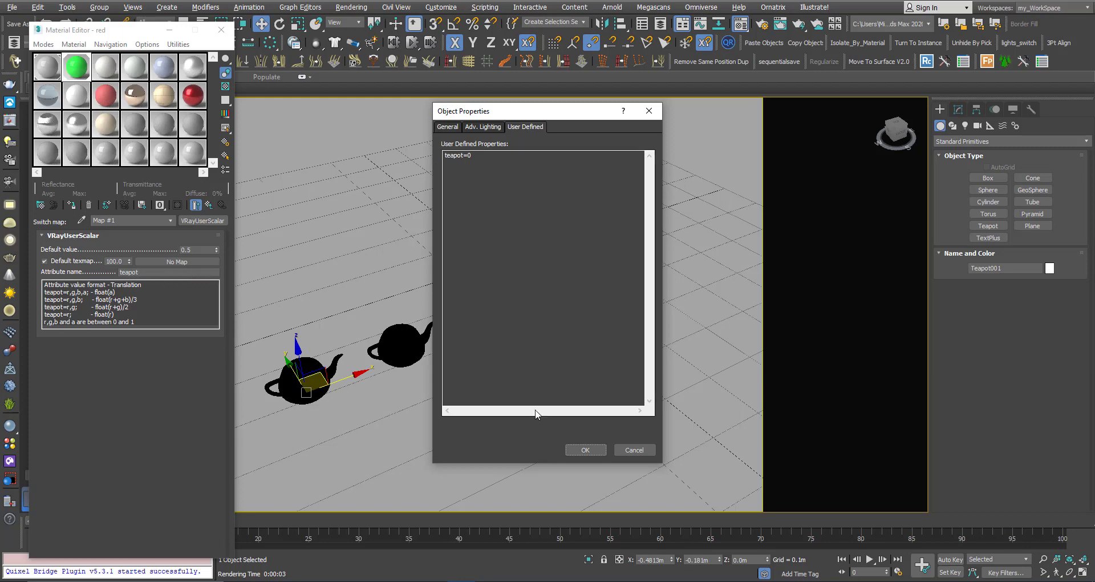
click(630, 448)
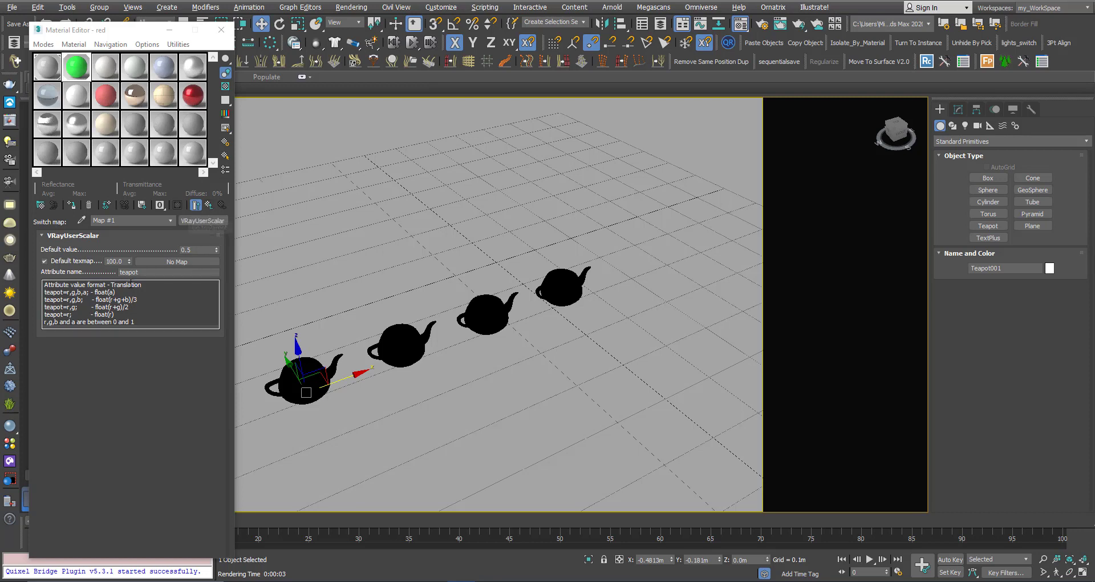
click(209, 206)
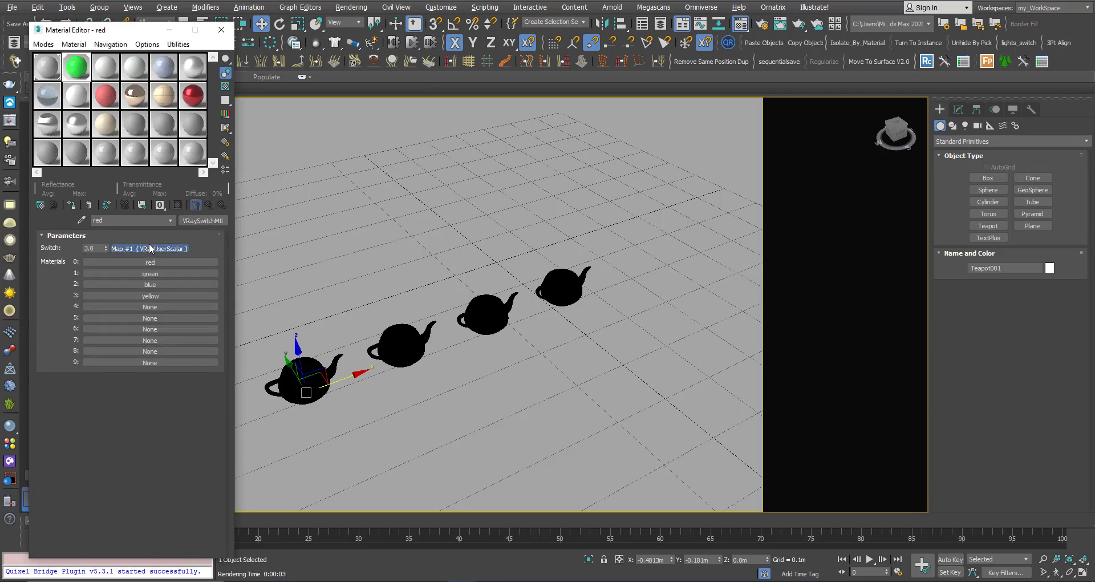
click(149, 248)
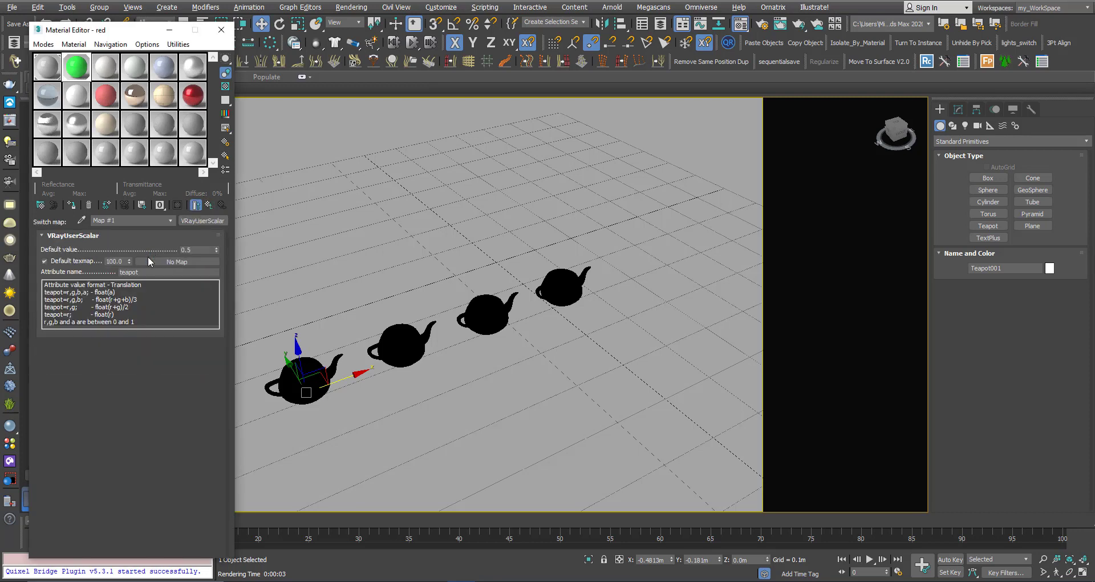
right_click(290, 388)
click(320, 455)
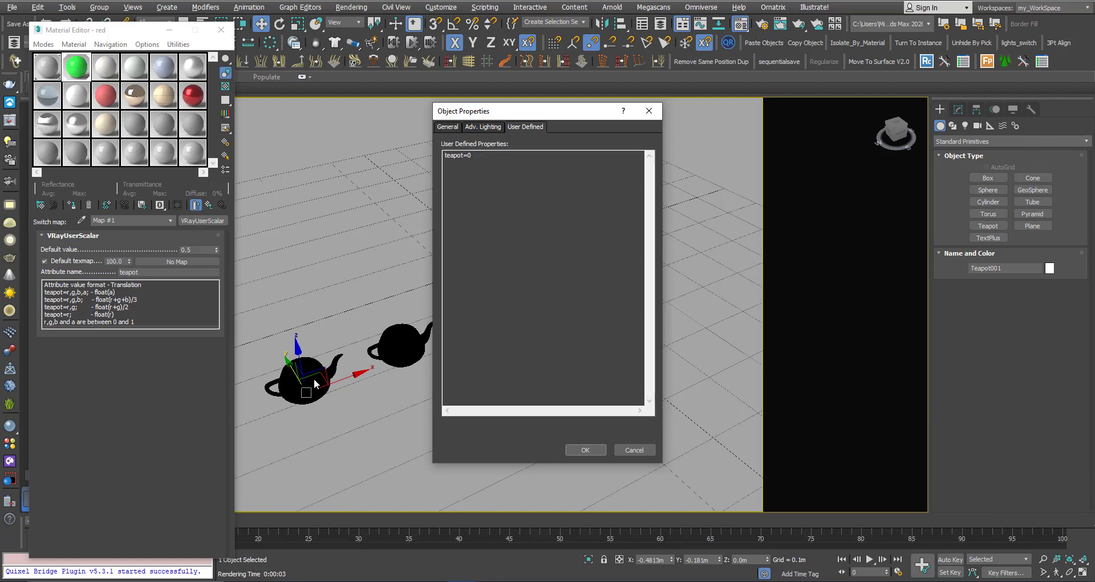
click(472, 161)
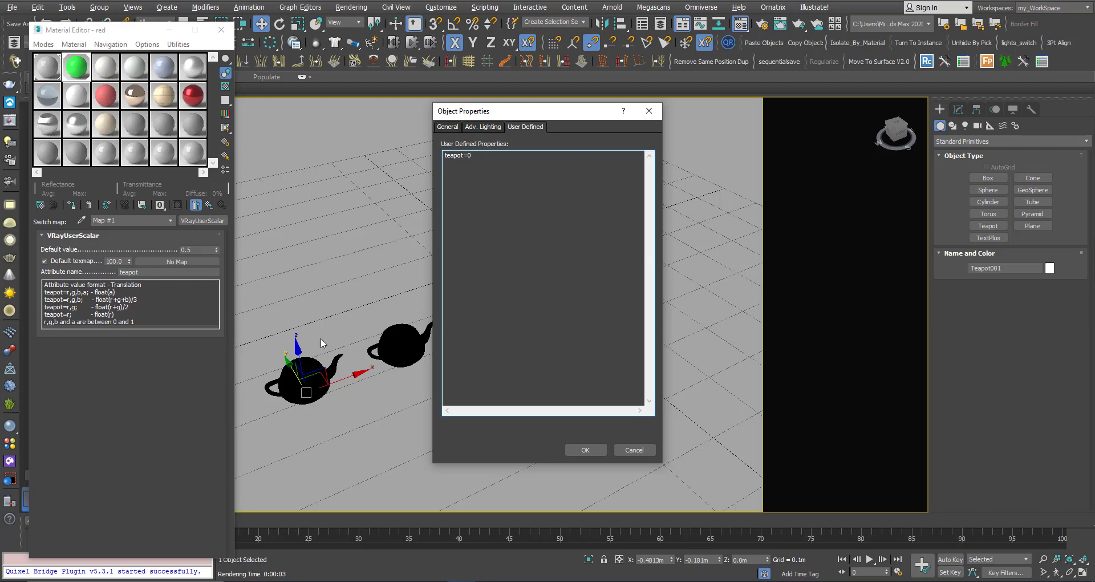
click(643, 450)
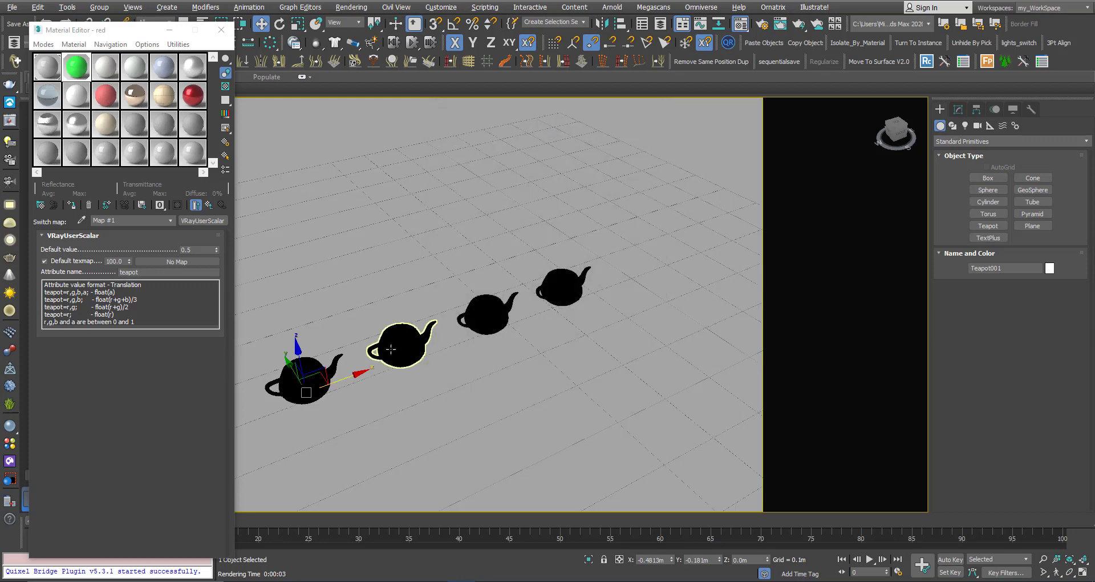
click(402, 342)
right_click(511, 345)
click(416, 429)
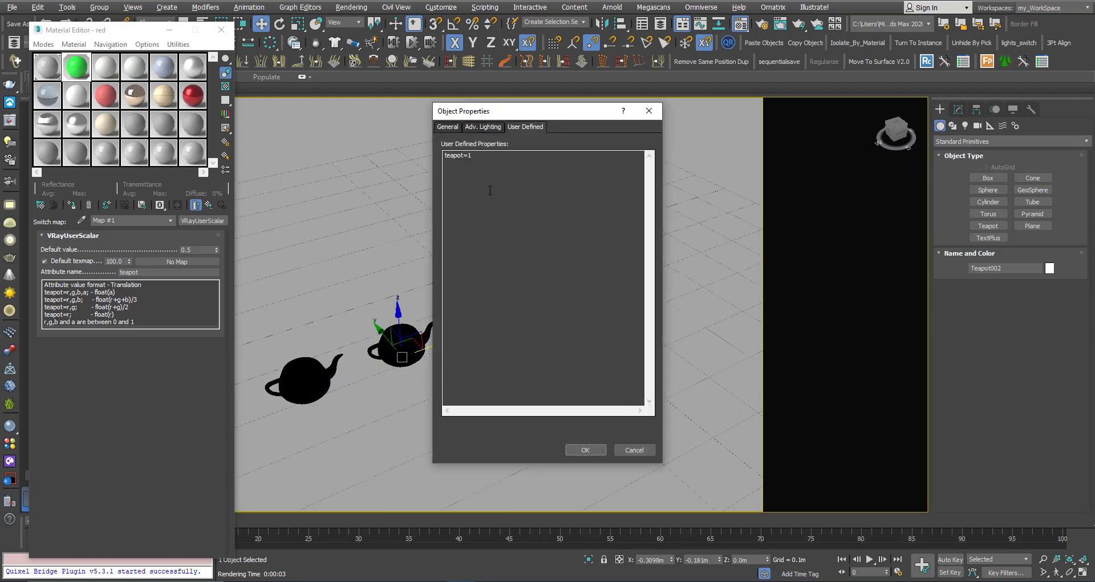
click(633, 449)
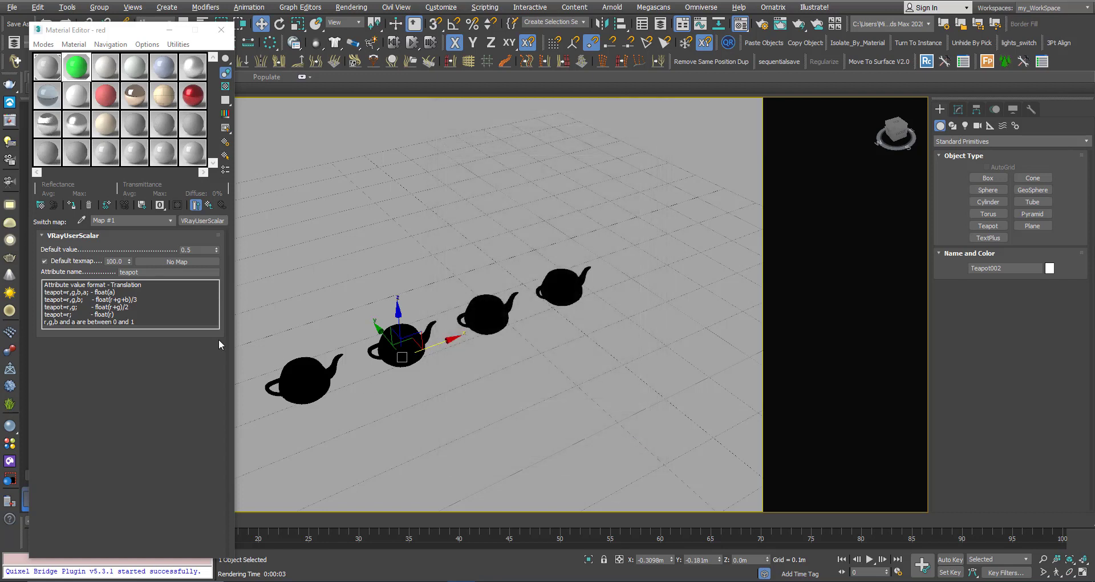
- Go up from the VRayUserScalar map to the VRaySwitchMtl parameters
click(209, 204)
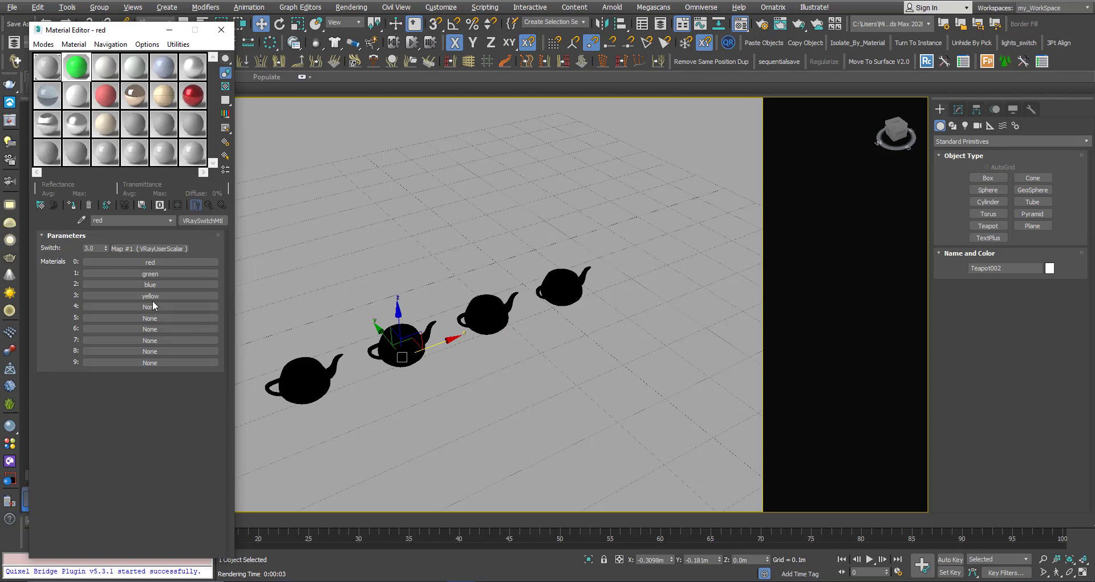
- Confirm the far teapot's user-defined property reads teapot=3 and close its properties unchanged
click(591, 289)
right_click(571, 290)
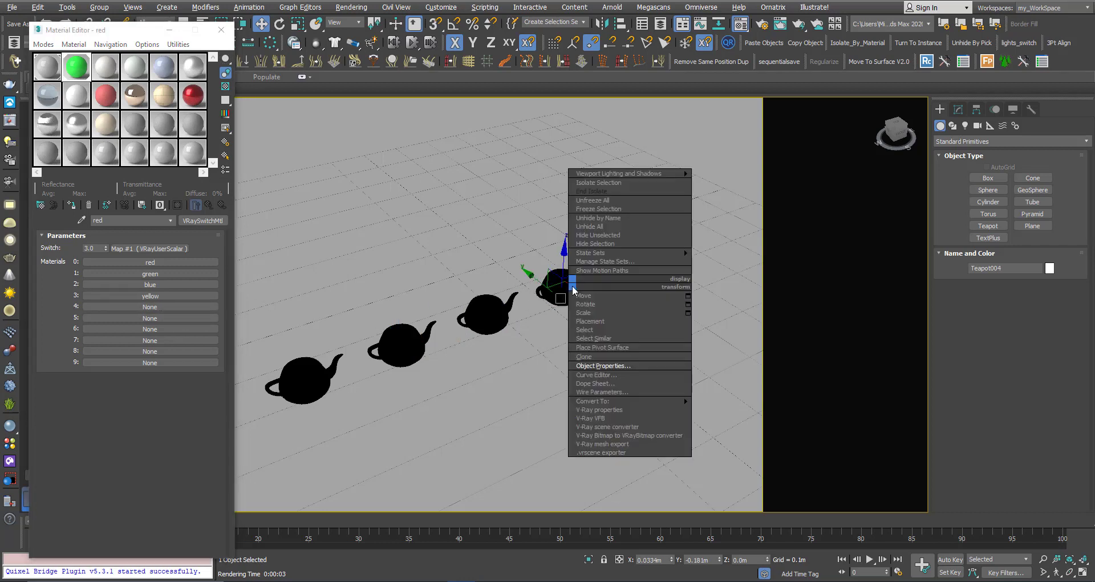
click(600, 360)
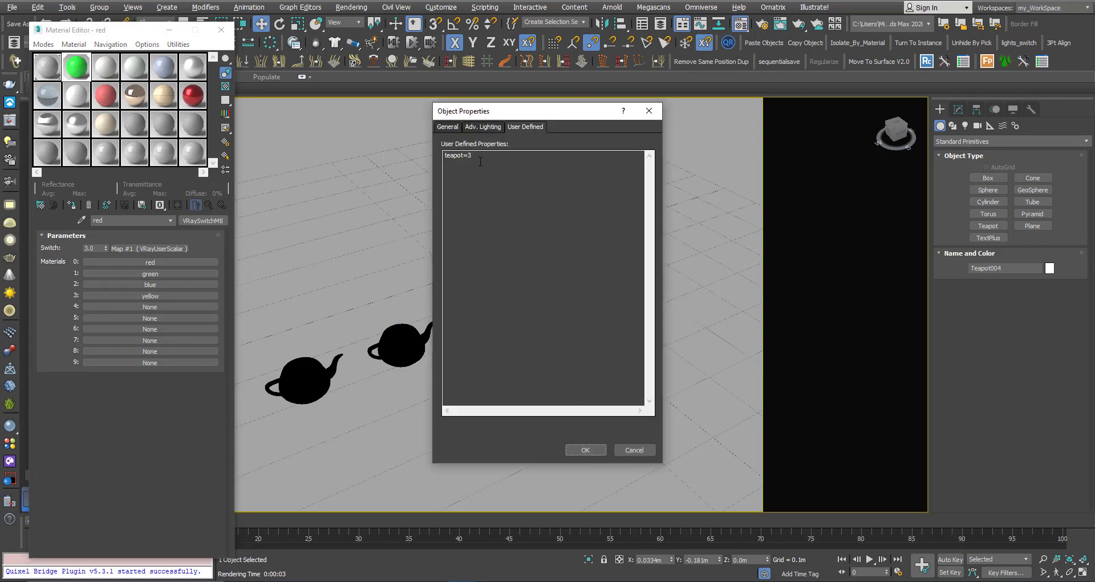
click(471, 158)
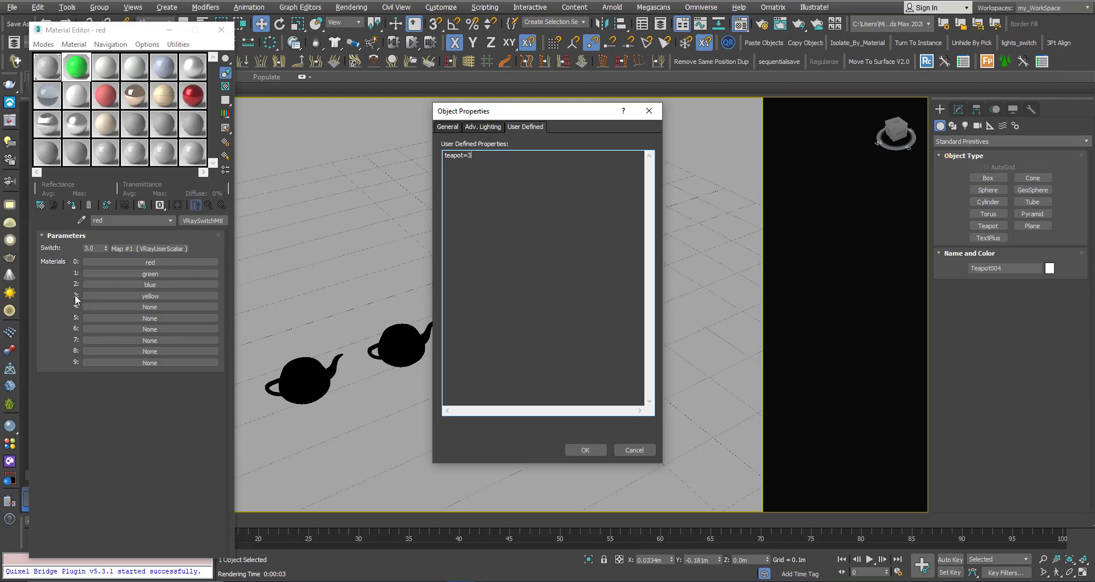
click(625, 451)
right_click(440, 349)
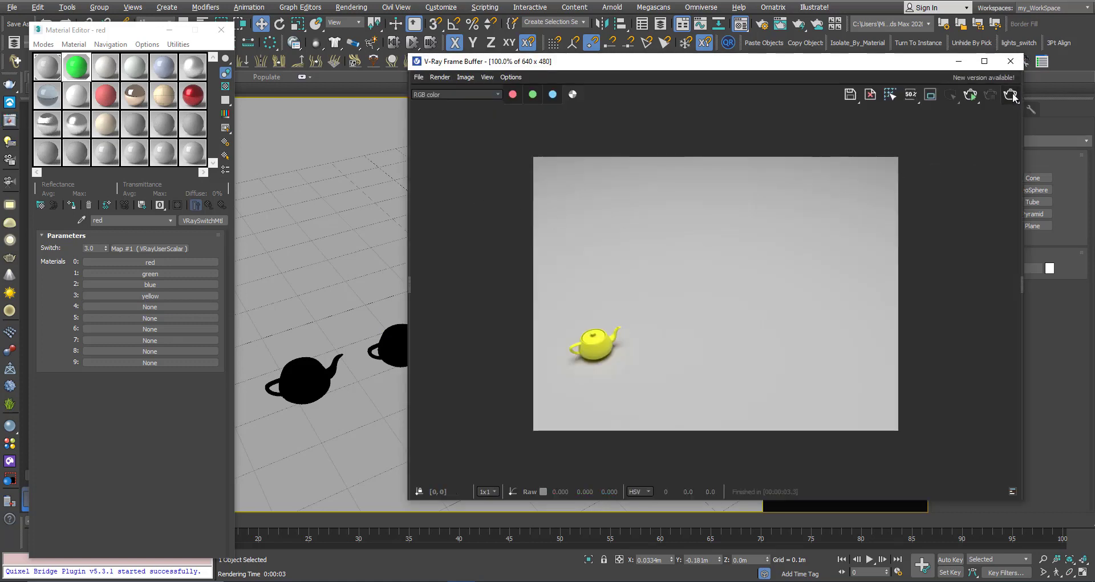
- Render the scene in V-Ray and move the frame buffer aside to reveal the teapots
click(1010, 94)
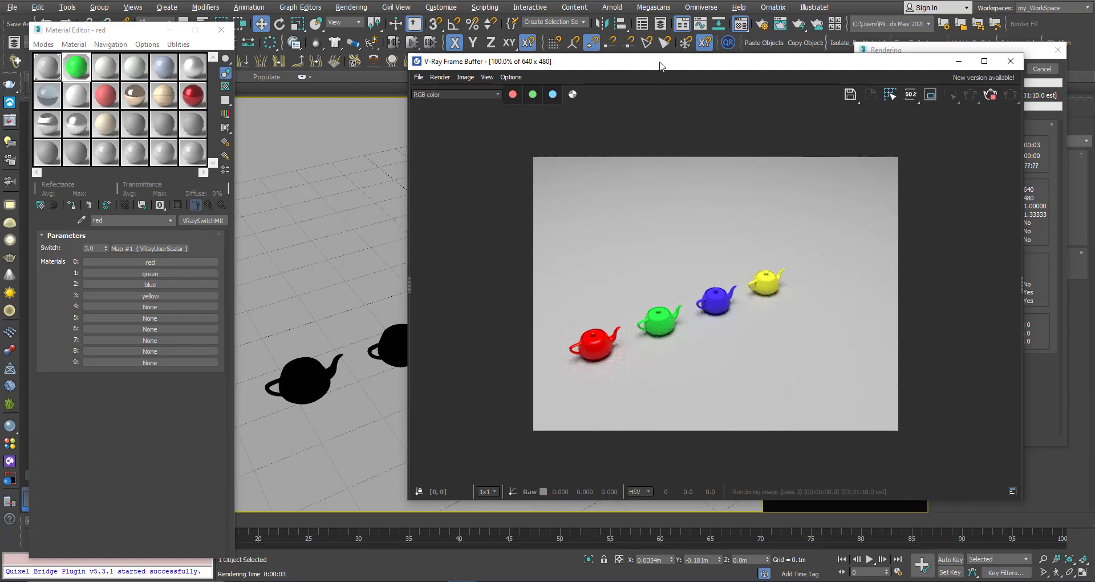
drag(659, 66, 762, 46)
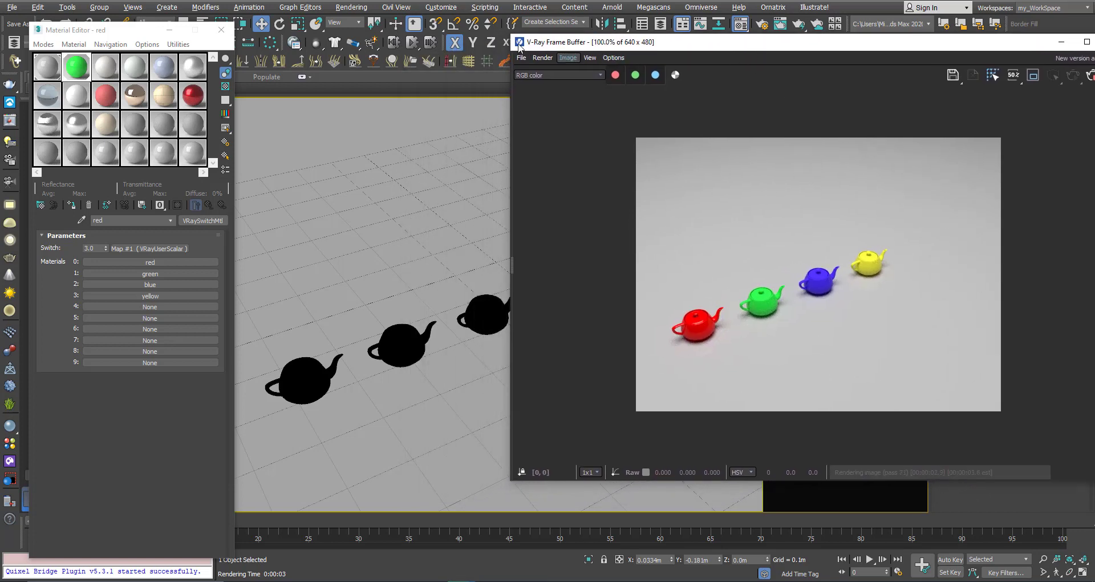
mouse_move(614, 44)
mouse_down()
mouse_move(780, 53)
mouse_move(711, 60)
mouse_up()
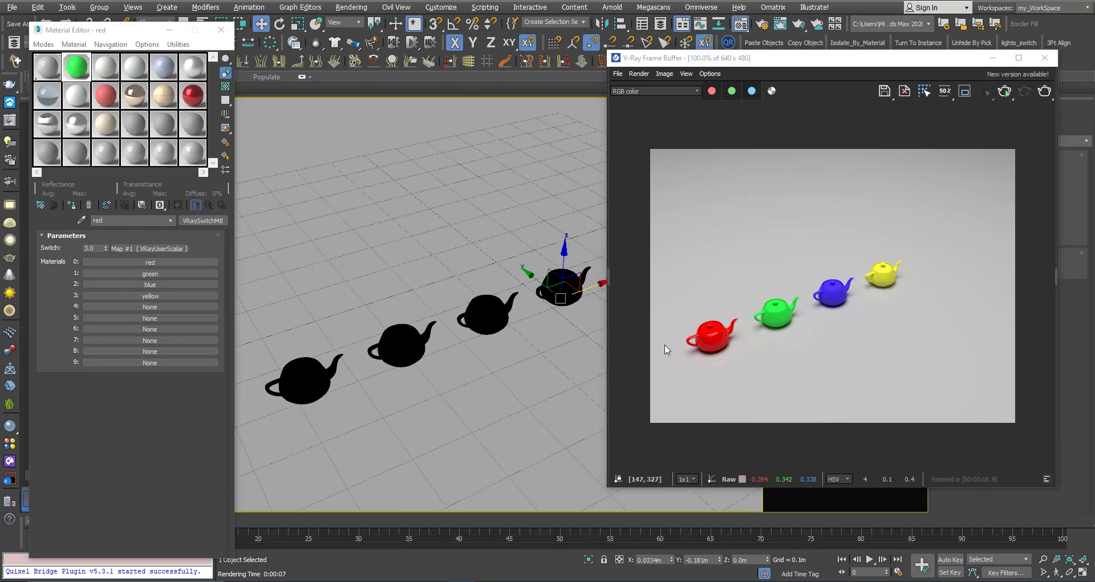
- Change the second teapot's user-defined ID from teapot=1 to teapot=0 and re-render
click(399, 338)
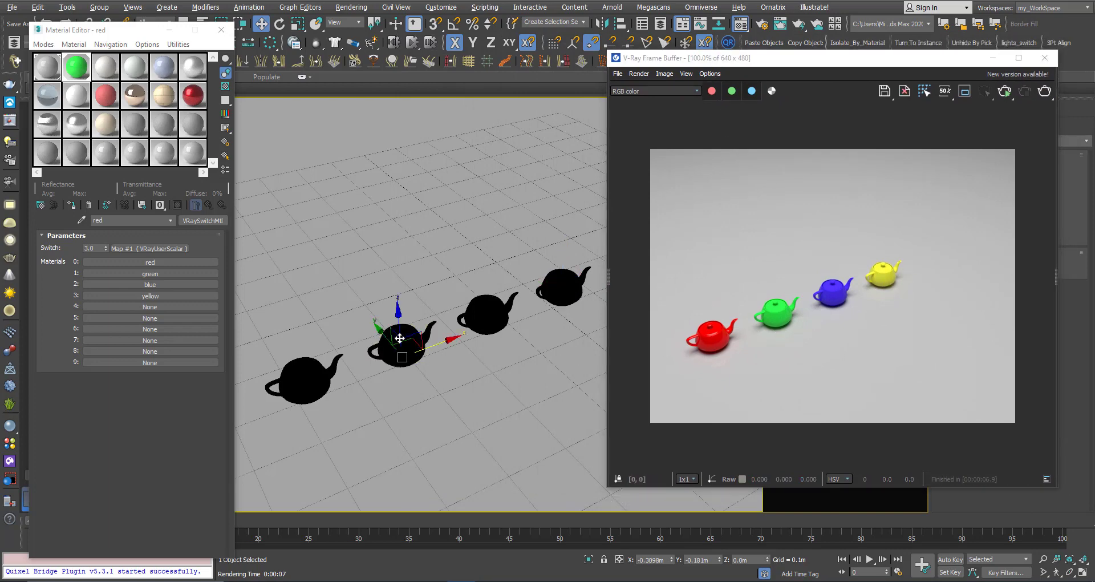
right_click(399, 338)
click(433, 416)
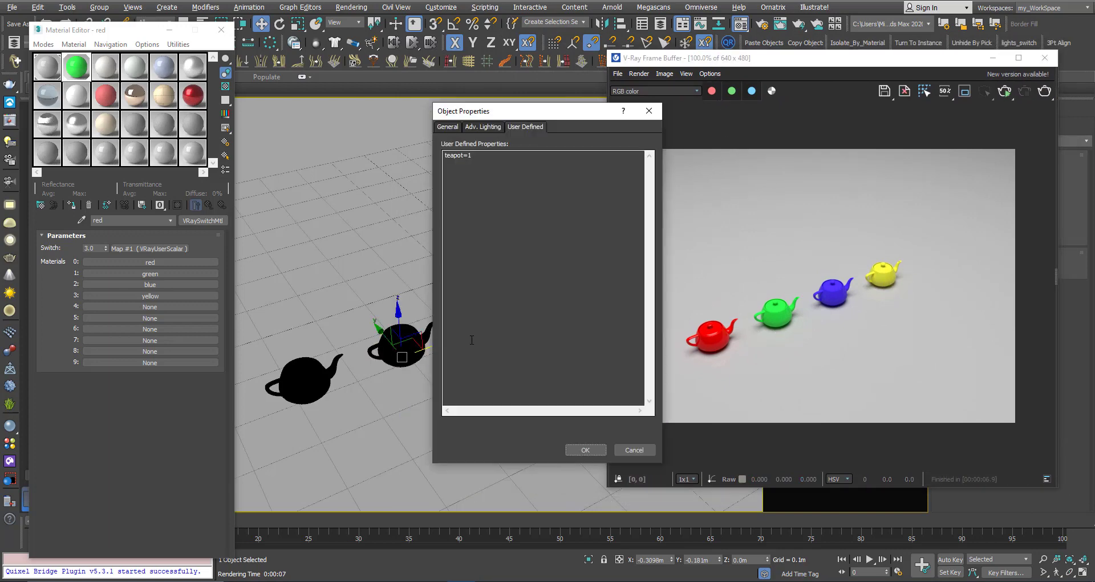
click(482, 156)
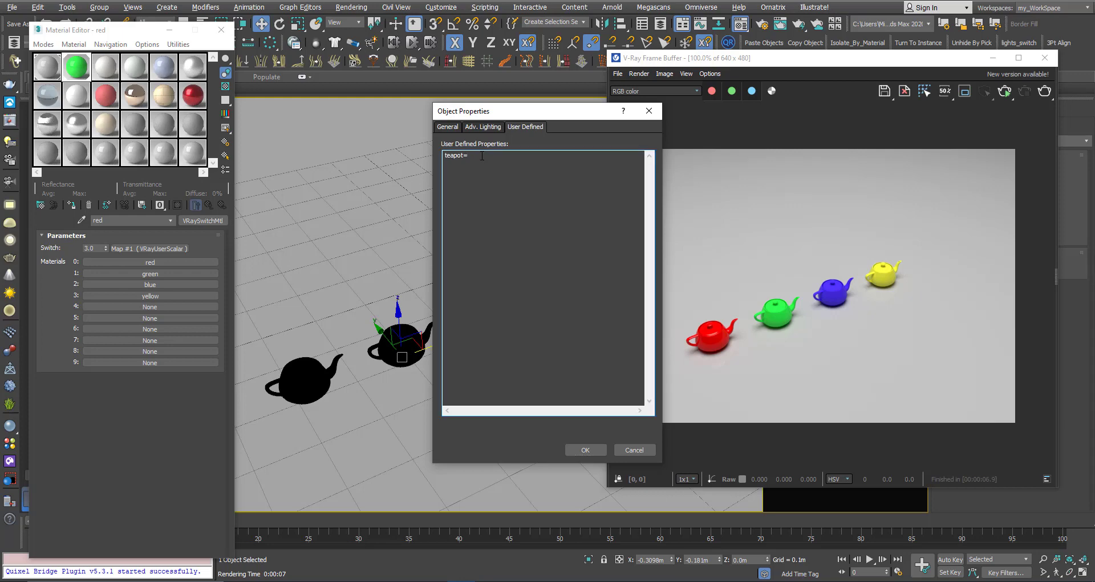
text(0)
click(584, 449)
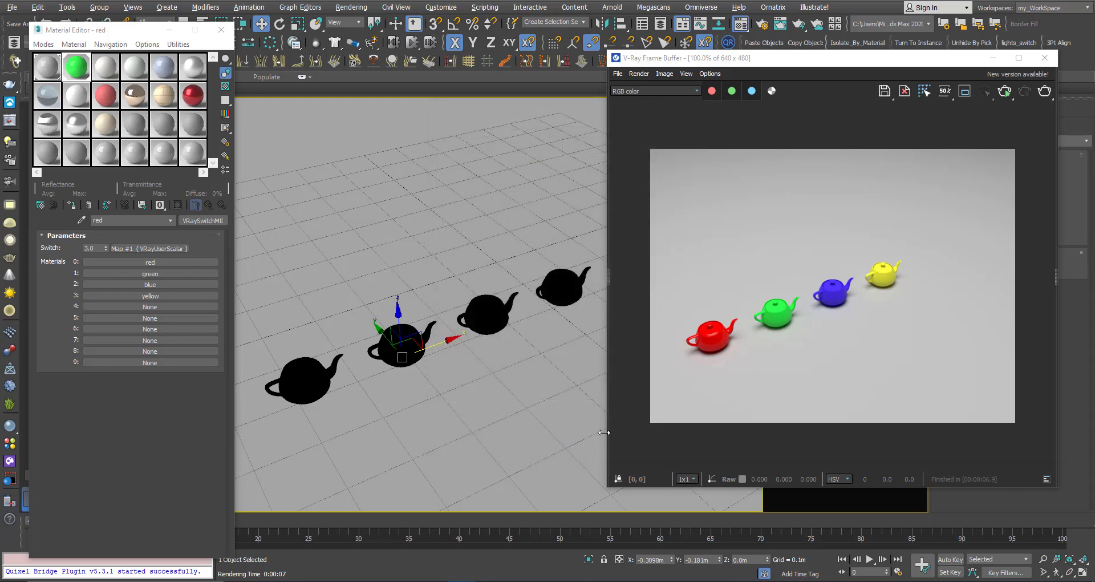
click(1043, 94)
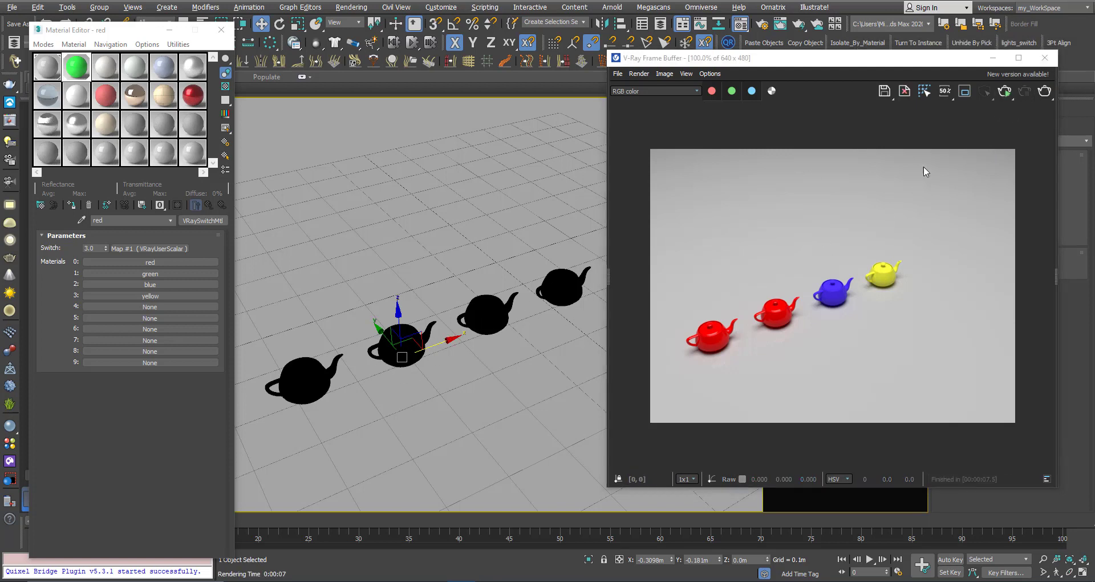
- Set the first teapot's user-defined property to teapot=3 and render again
click(495, 315)
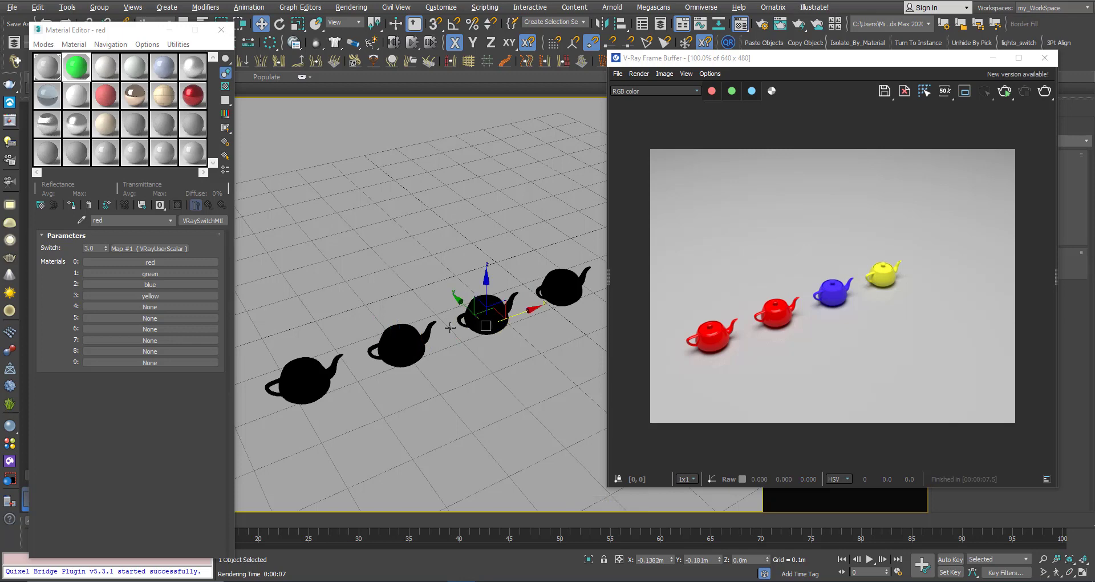
click(315, 377)
right_click(315, 376)
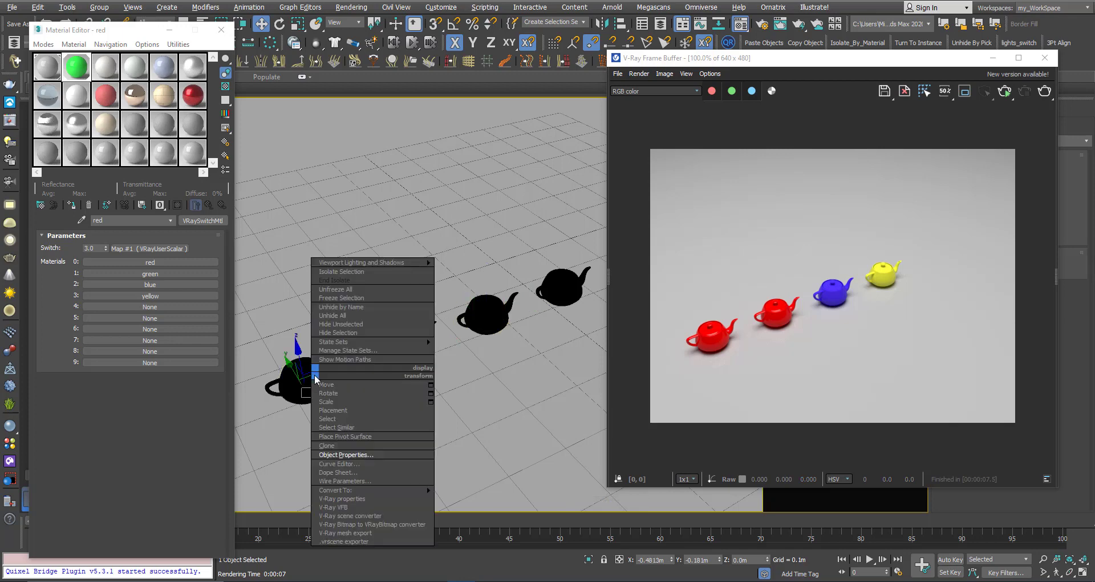
click(345, 455)
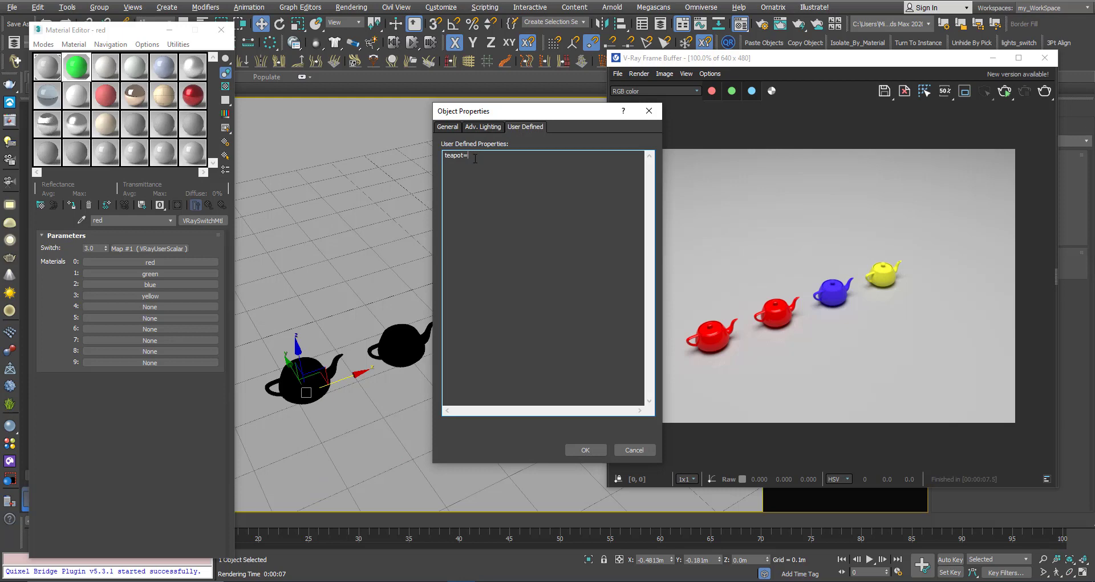
click(584, 449)
click(1039, 94)
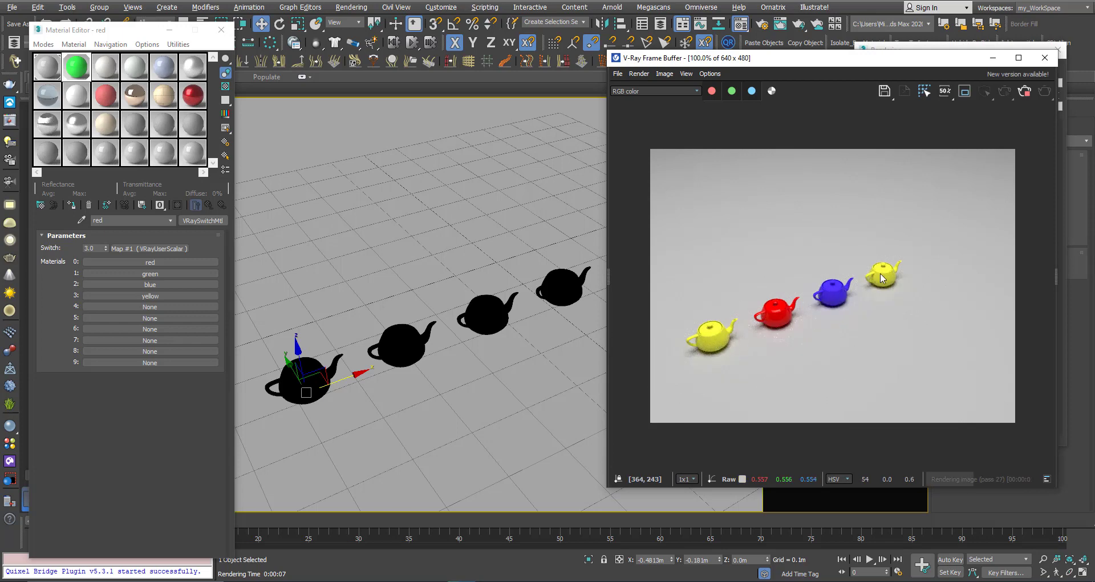
- Close the V-Ray Frame Buffer and recheck that the first teapot carries teapot=3
click(1044, 59)
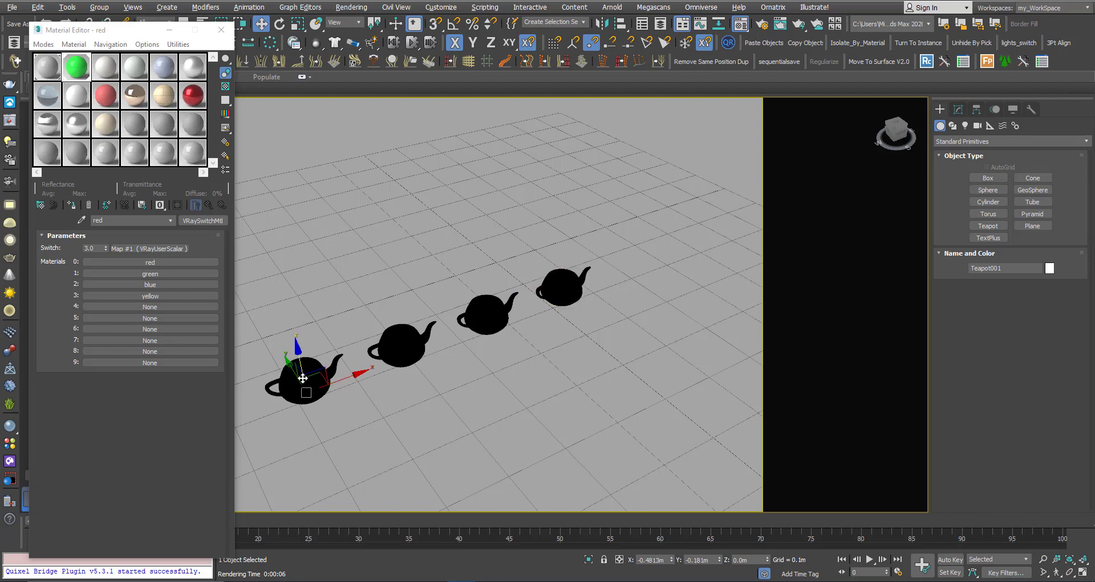
right_click(316, 369)
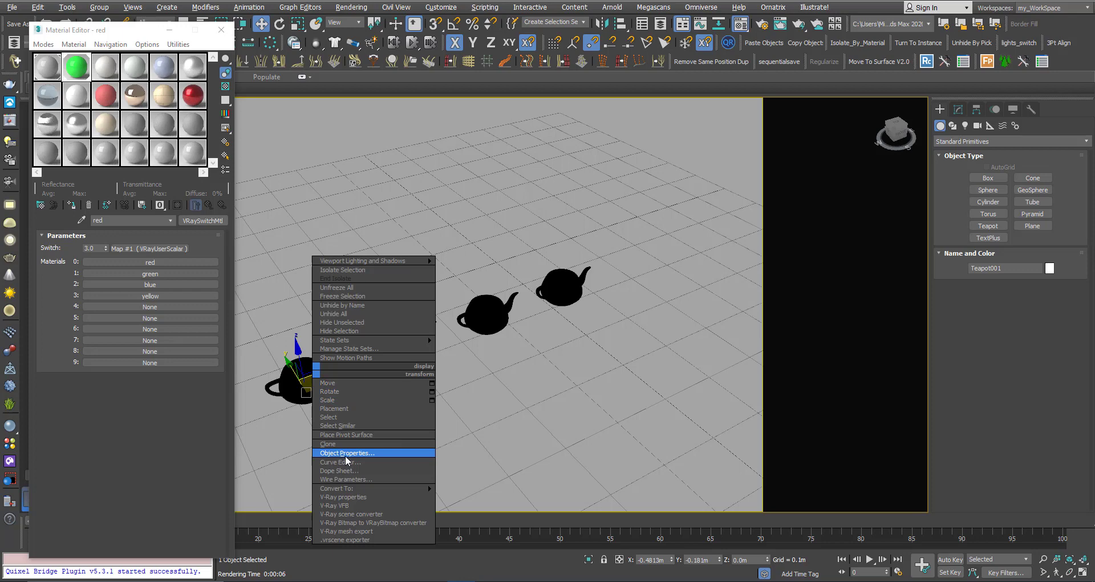
click(345, 453)
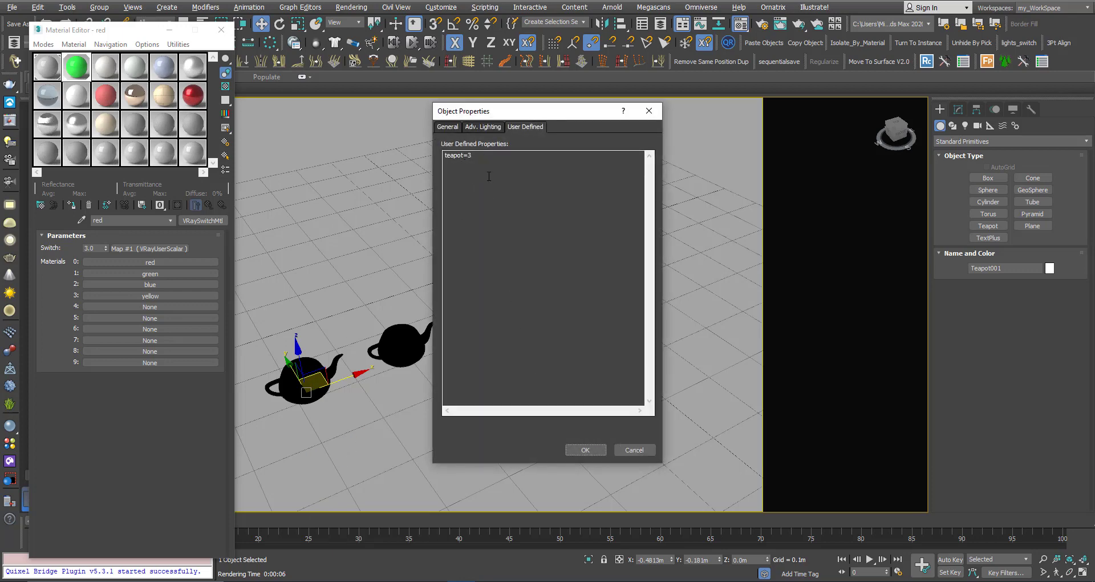
click(624, 449)
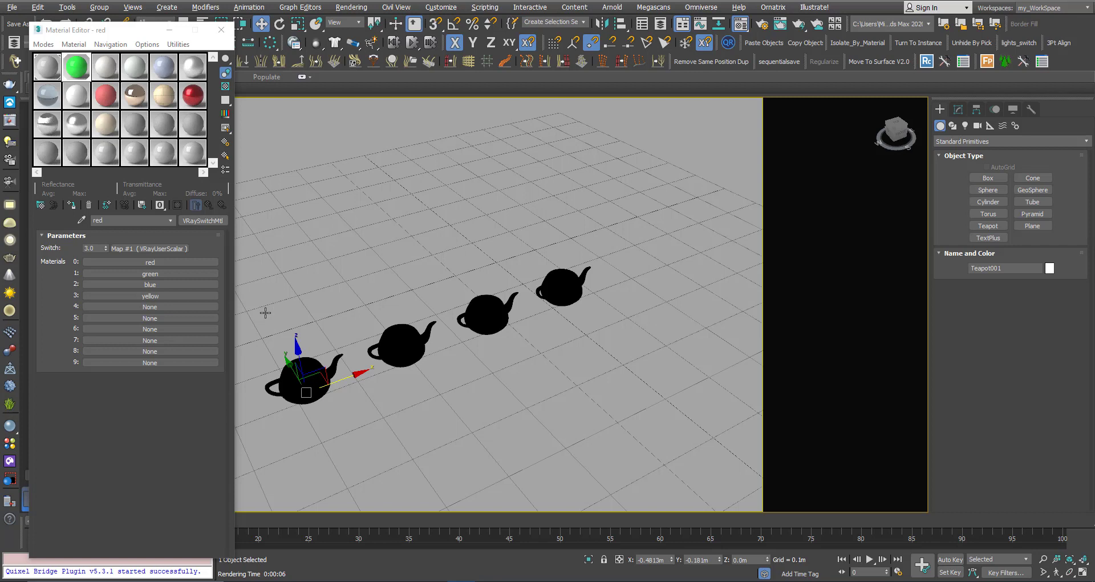
drag(120, 34, 144, 37)
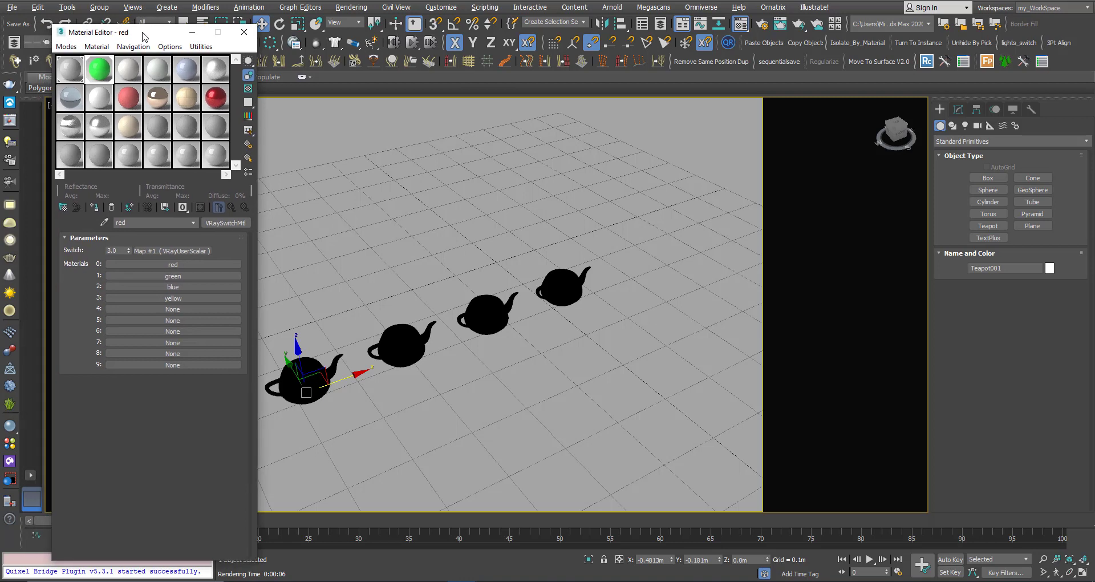